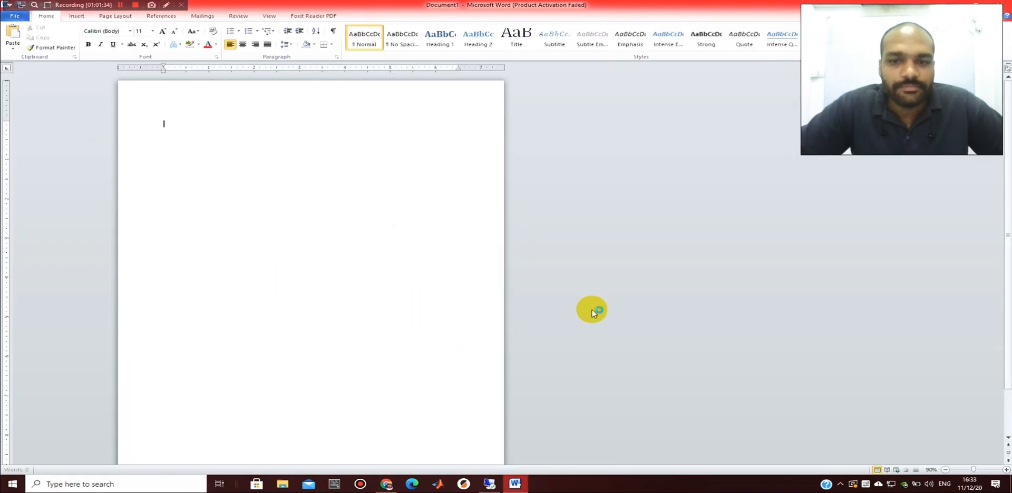
Insert a Blank (Three Columns) header in the empty document
left_click(612, 328)
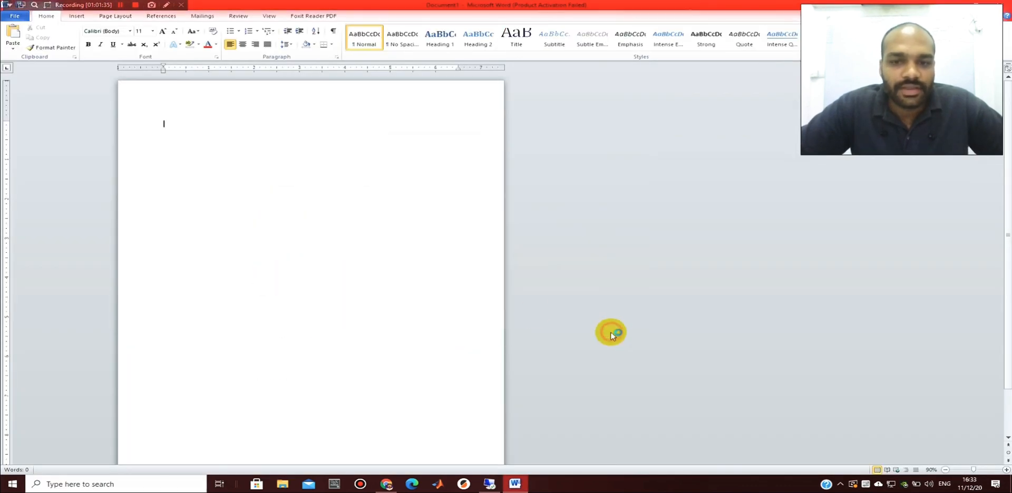
left_click(76, 16)
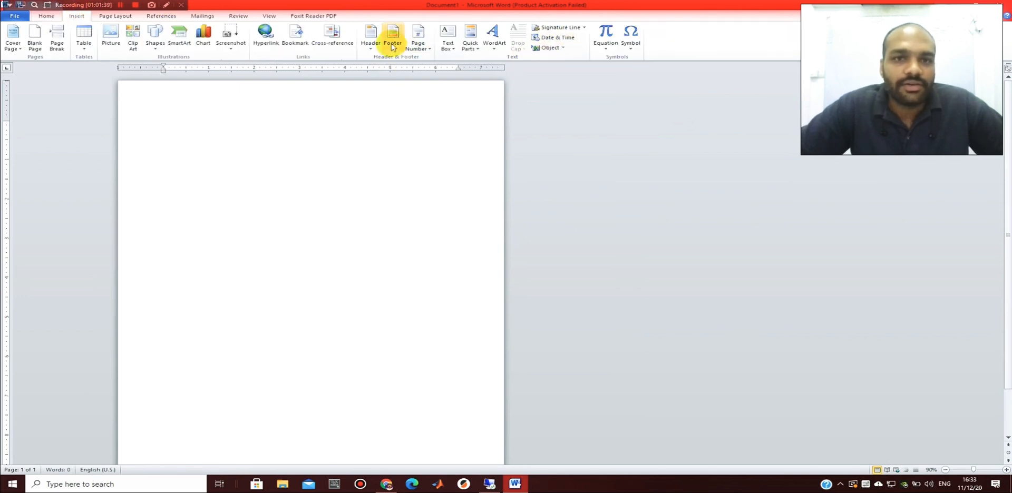
left_click(370, 47)
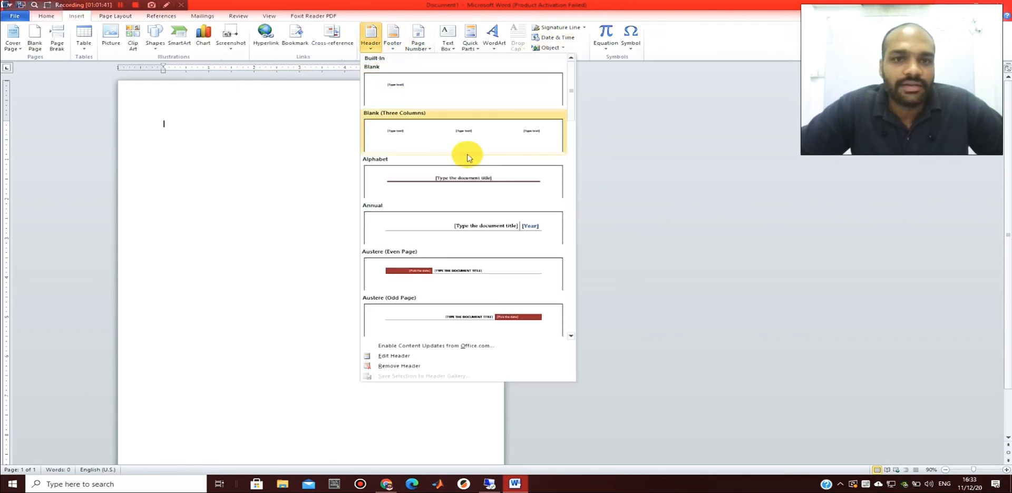
left_click(466, 135)
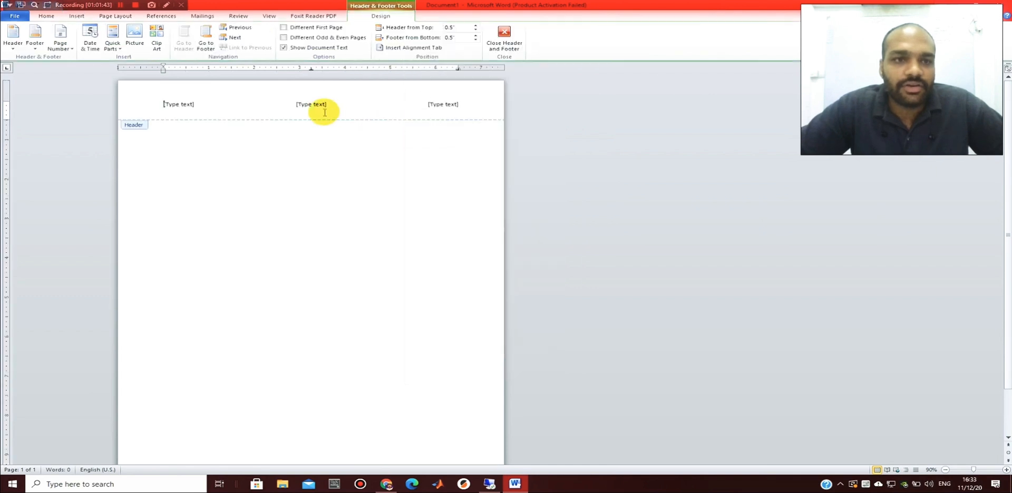
Fill the three header fields with "Name", "Lab tasks 1" and "ee171xxx", and return to the document body
type("N")
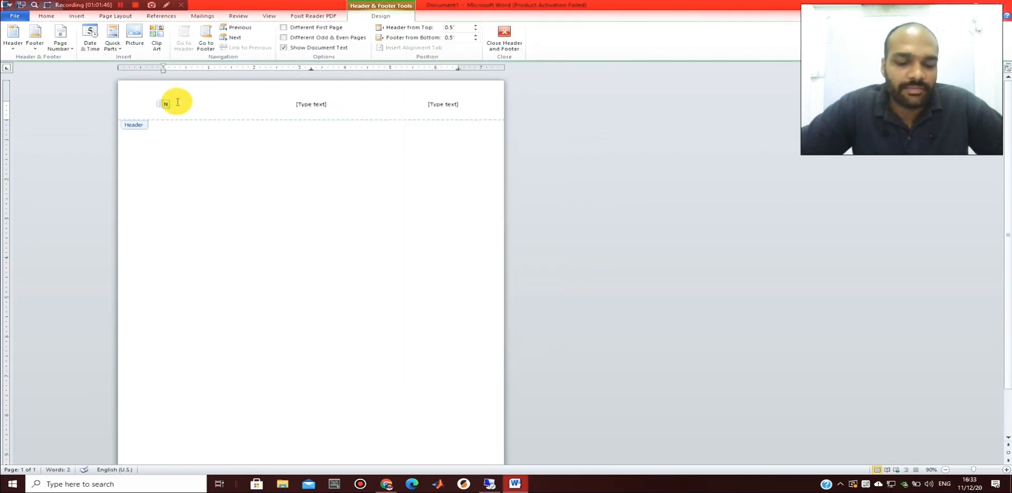
type("ame")
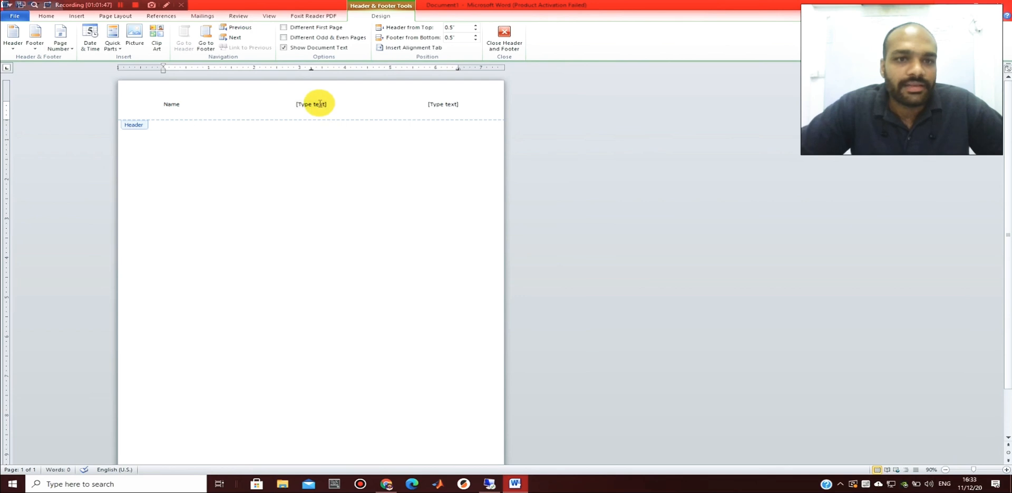
left_click(320, 104)
type("Lab tasks 1")
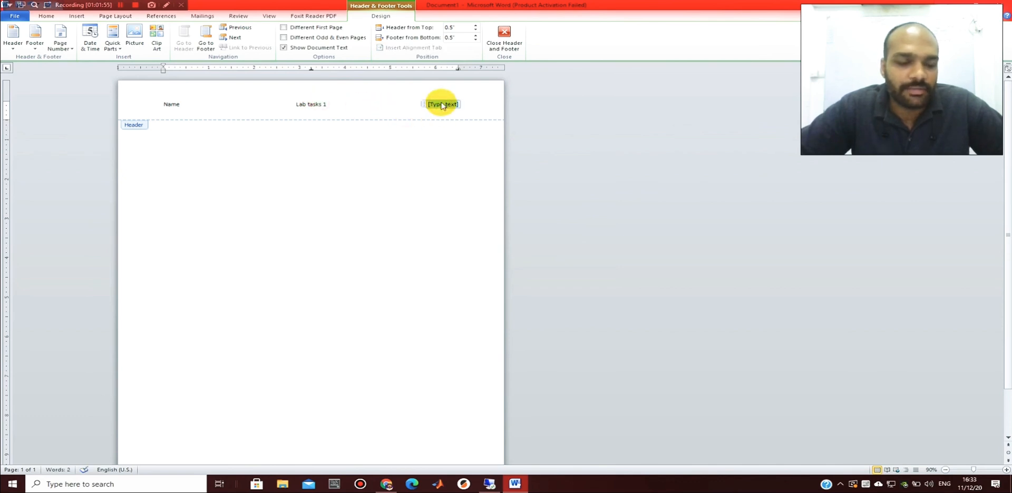
type("ee171xxx")
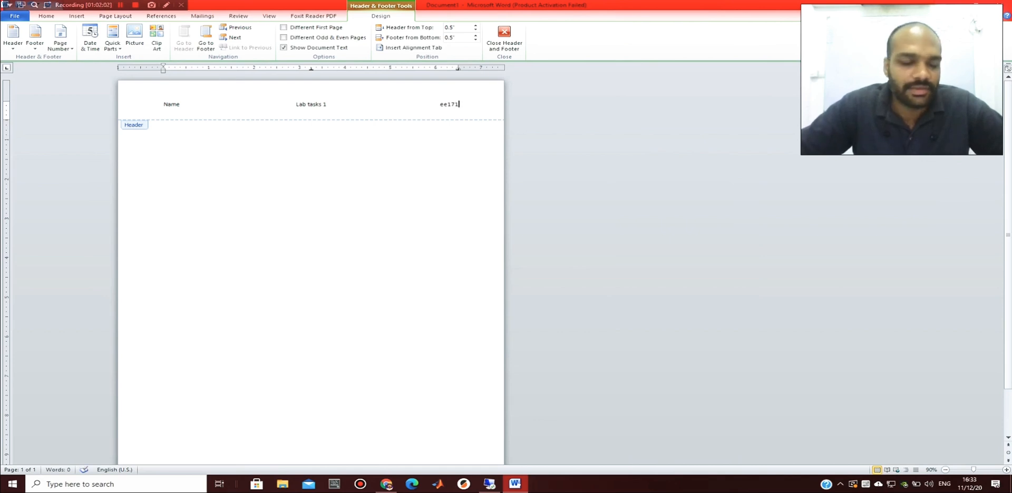
double_click(368, 190)
Insert a Blank (Three Columns) footer on the page
scroll(362, 171, "down", 1)
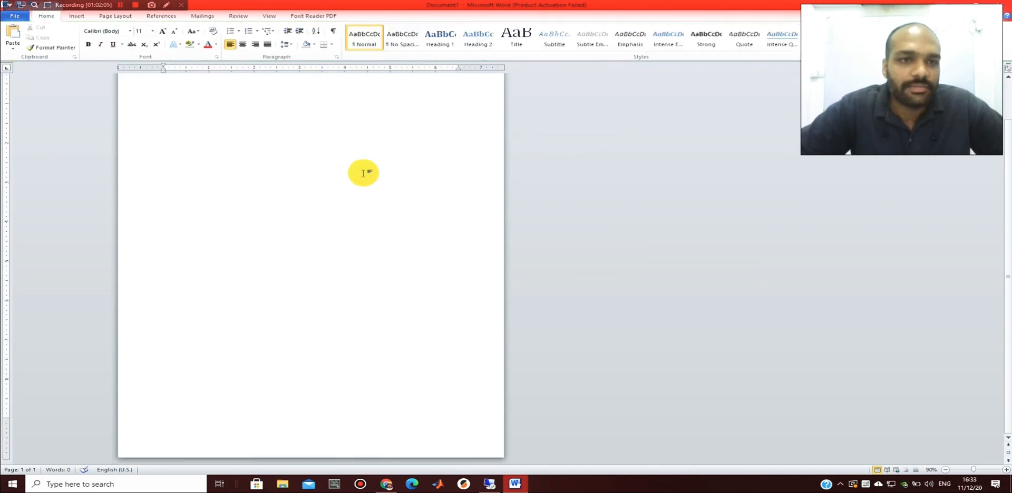
left_click(73, 17)
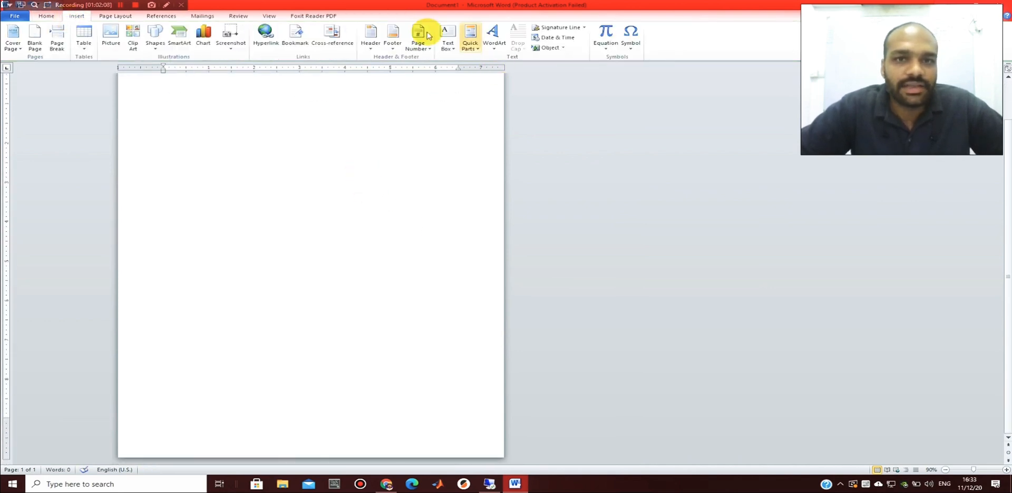
left_click(391, 34)
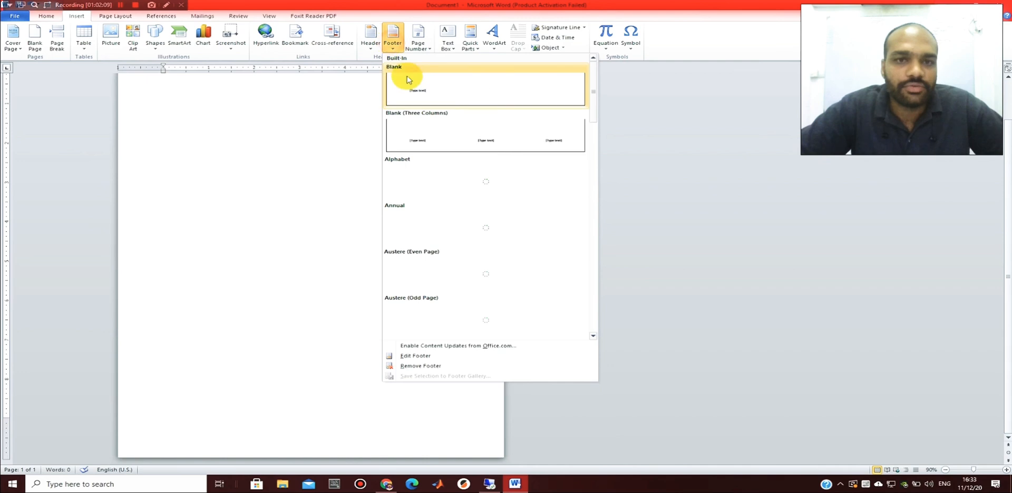
left_click(439, 147)
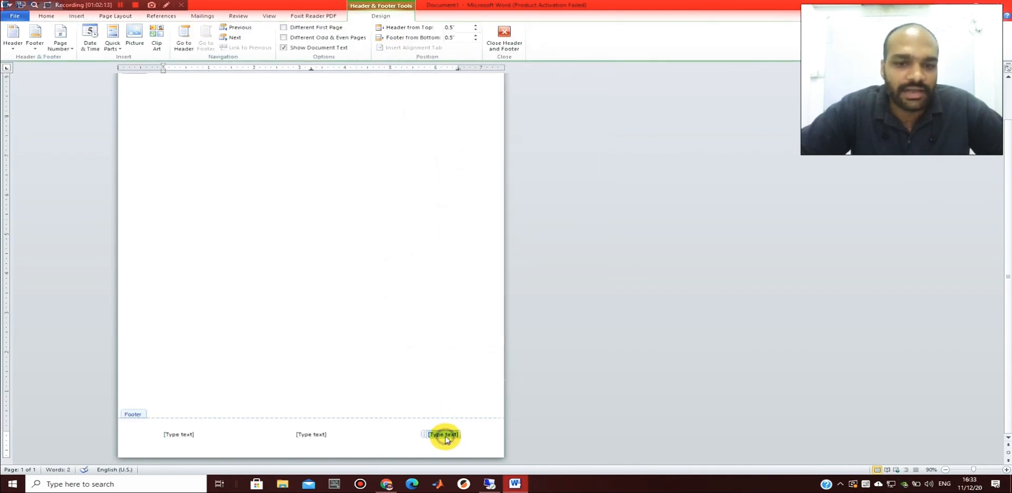
right_click(445, 439)
mouse_move(451, 375)
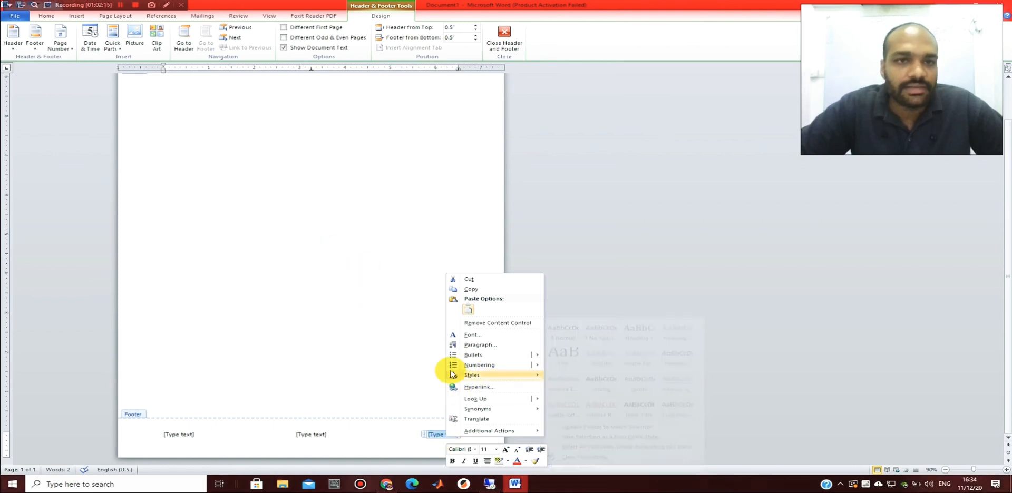
left_click(434, 433)
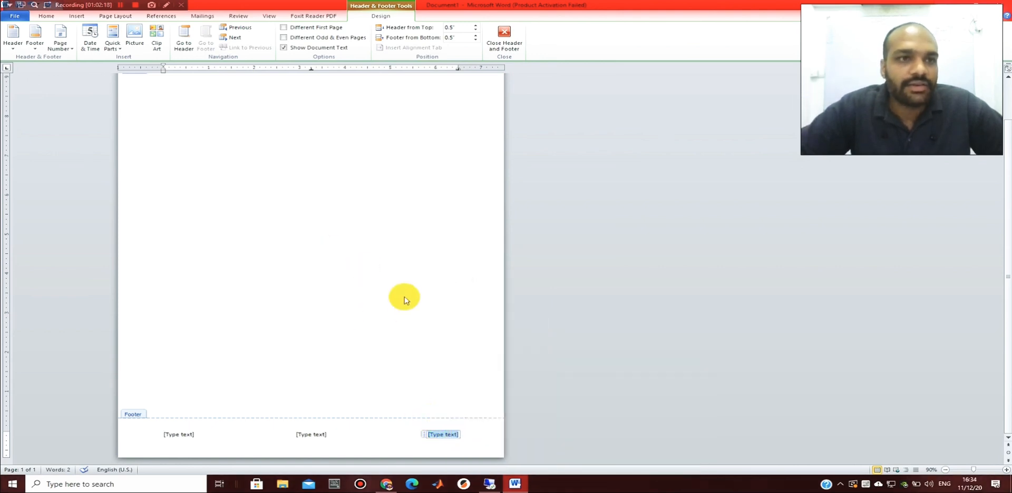
left_click(117, 7)
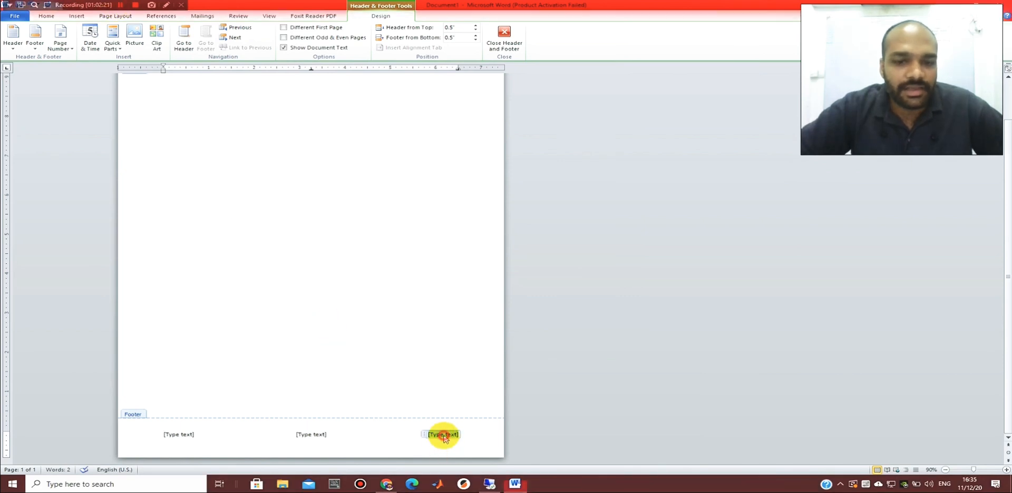
Try to insert a page number at the current position in place of the footer's third text placeholder
left_click(63, 47)
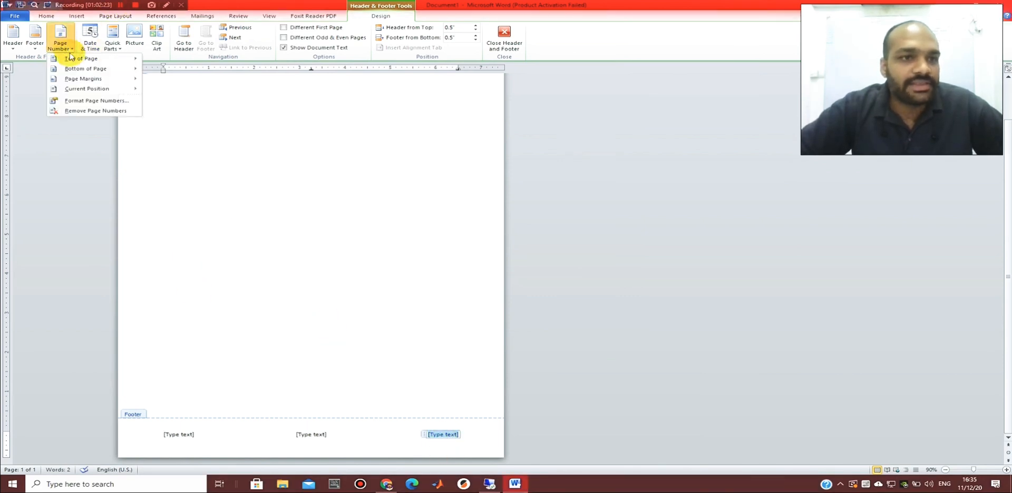
mouse_move(117, 93)
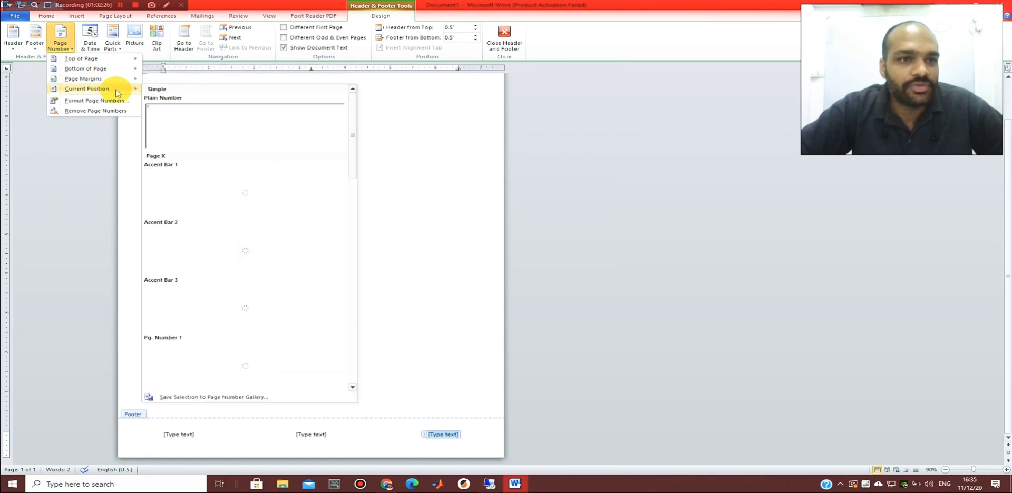
scroll(296, 253, "down", 5)
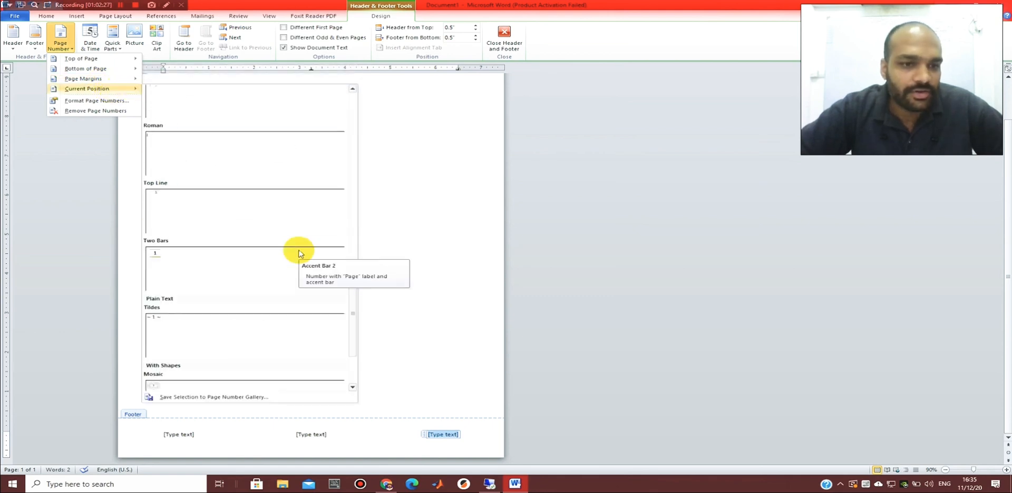
scroll(300, 254, "down", 3)
scroll(299, 254, "up", 10)
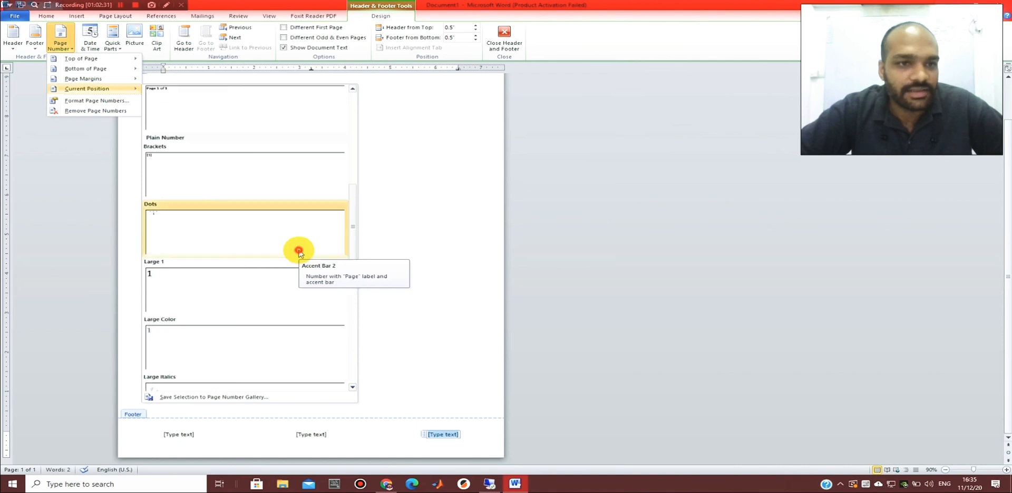
left_click(302, 330)
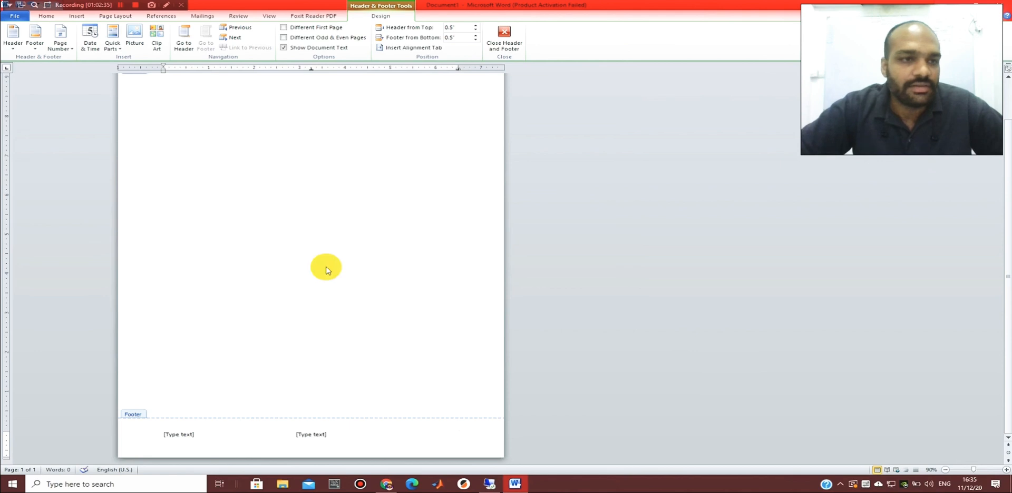
Insert a page number in the Page X of Y Bold Numbers style at the current position in the footer's third field
left_click(59, 40)
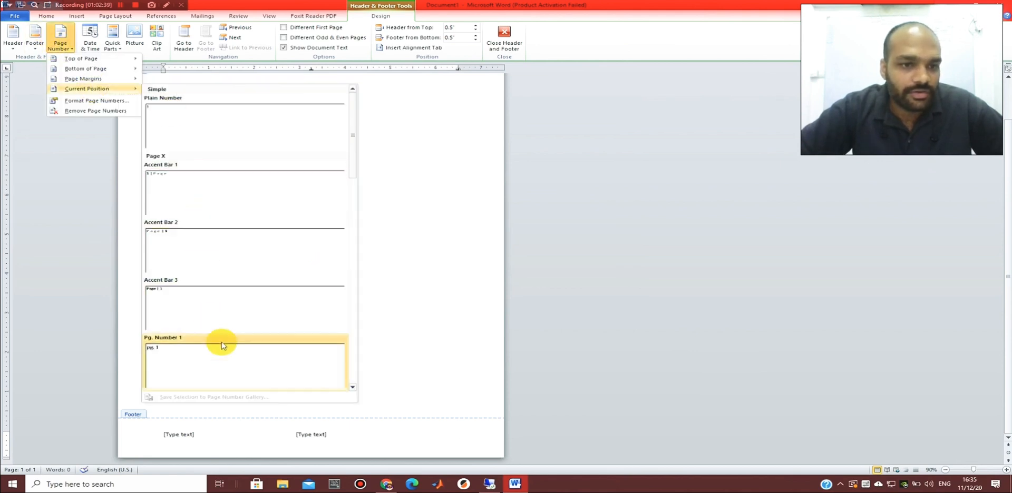
left_click(353, 389)
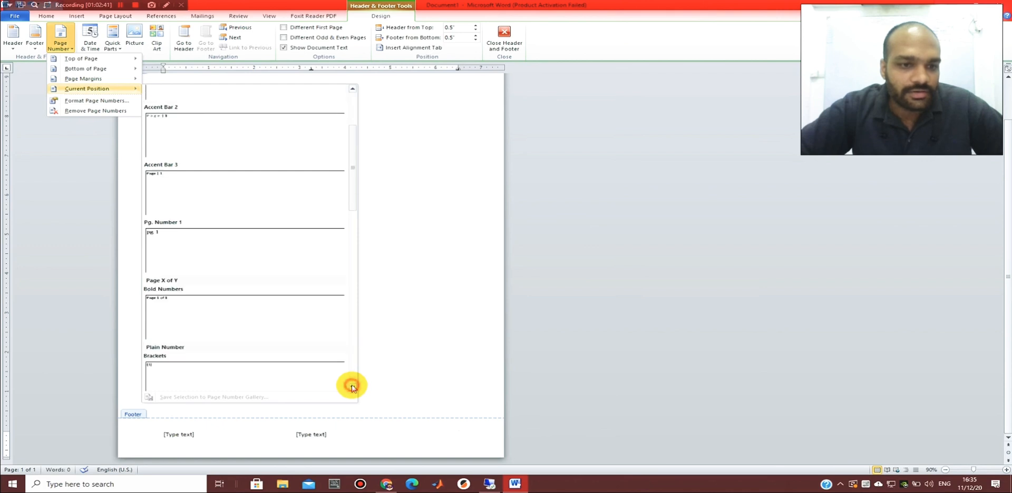
left_click(231, 333)
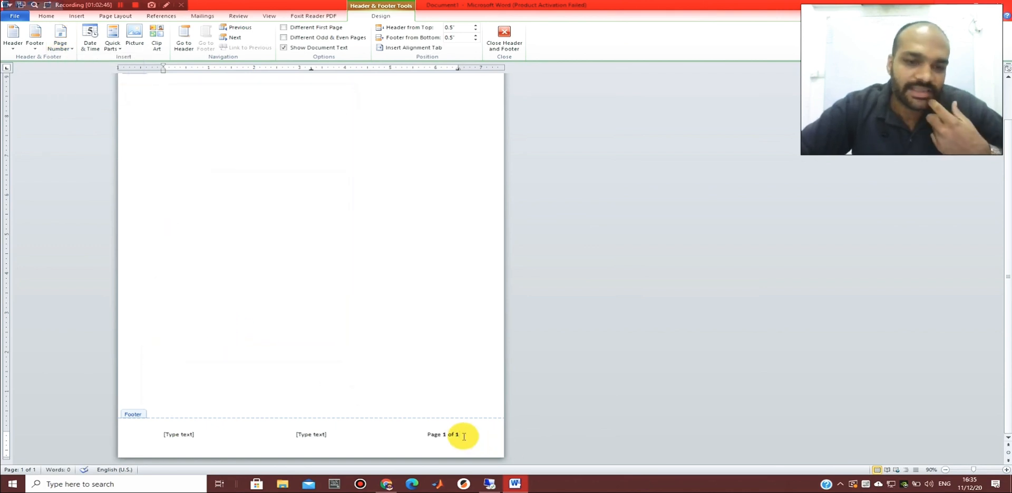
Replace the footer's first text placeholder with an automatically updating date in the "Thursday, November 12, 2020" format
left_click(183, 434)
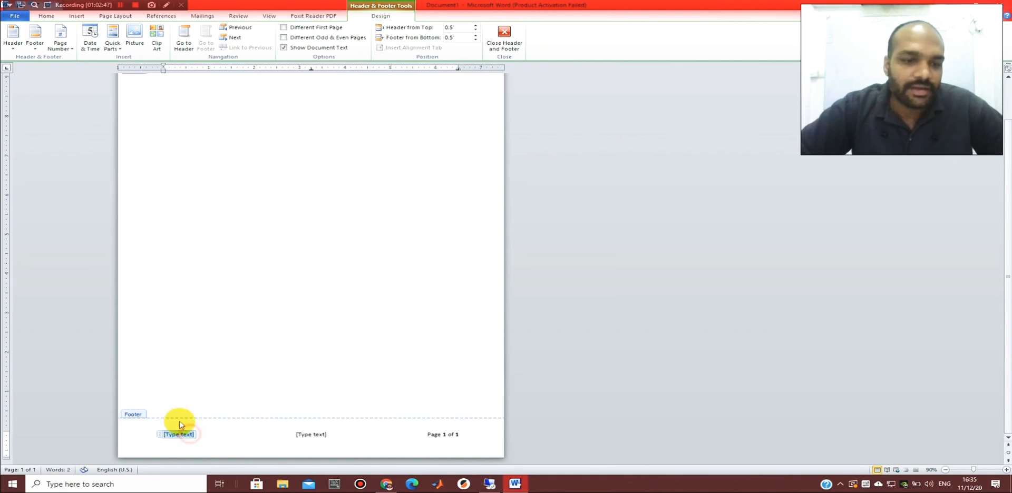
left_click(89, 41)
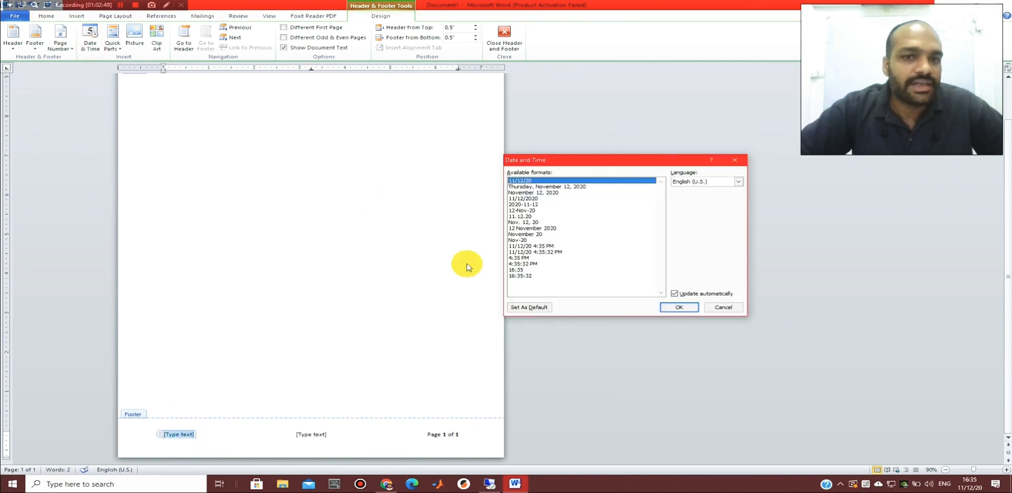
left_click(577, 187)
left_click(679, 307)
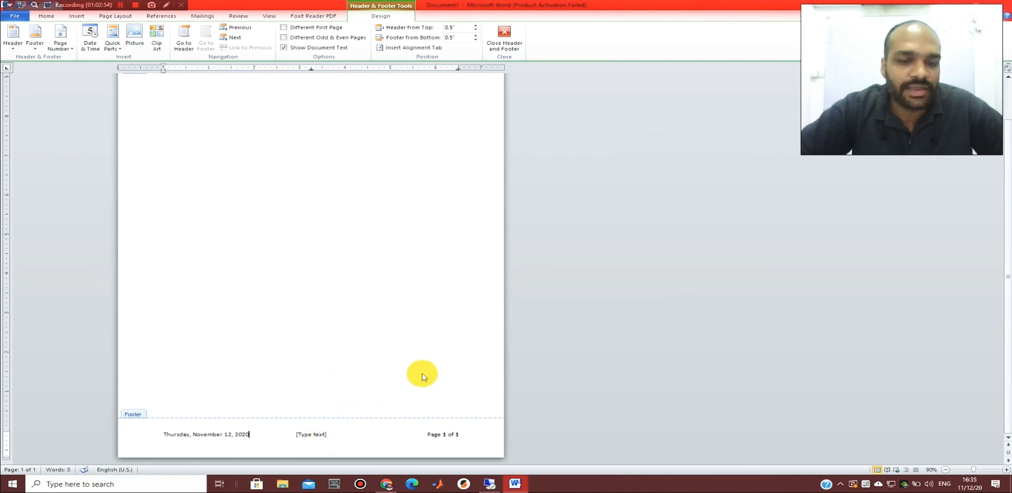
Fill the footer's middle field with "LCS LAB 5A1" and return to the document body
scroll(574, 245, "up", 4)
scroll(574, 238, "down", 4)
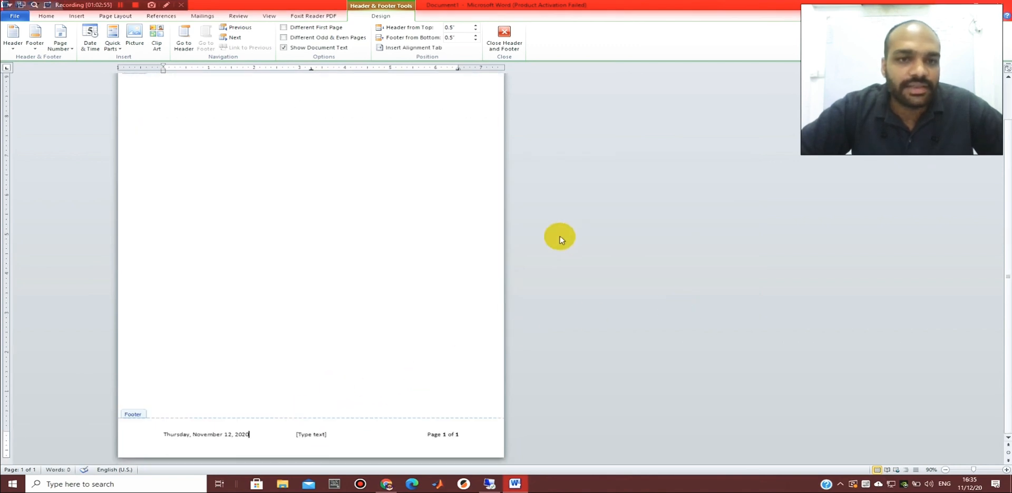
left_click(303, 436)
type("LCS LAB 5A1")
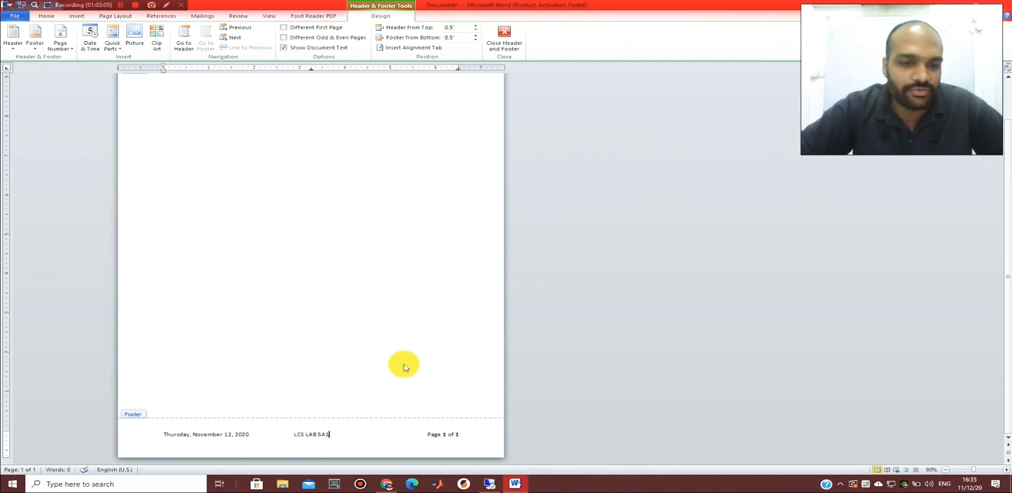
left_click(377, 333)
double_click(377, 332)
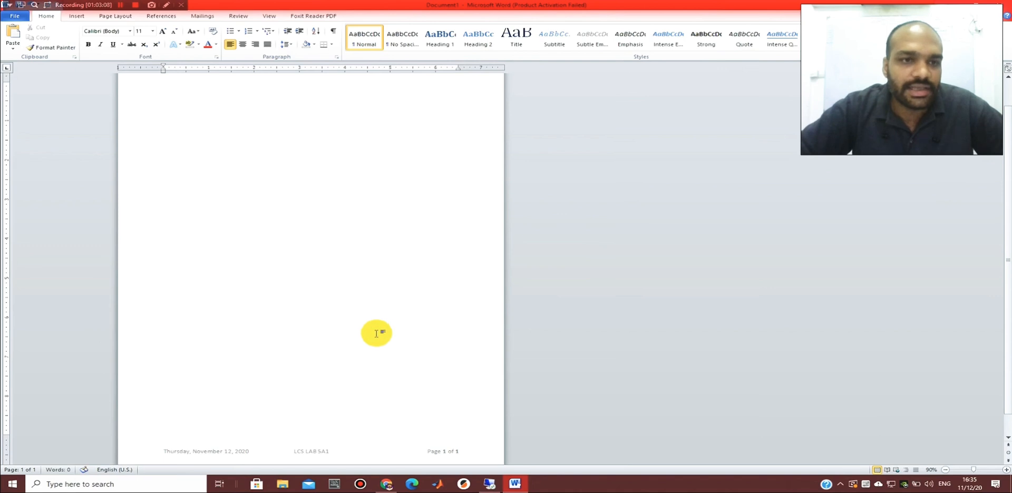
Write "Lab task 1:" and "Program:" on separate lines at the start of the body, followed by a new line
scroll(376, 333, "up", 4)
left_click(238, 173)
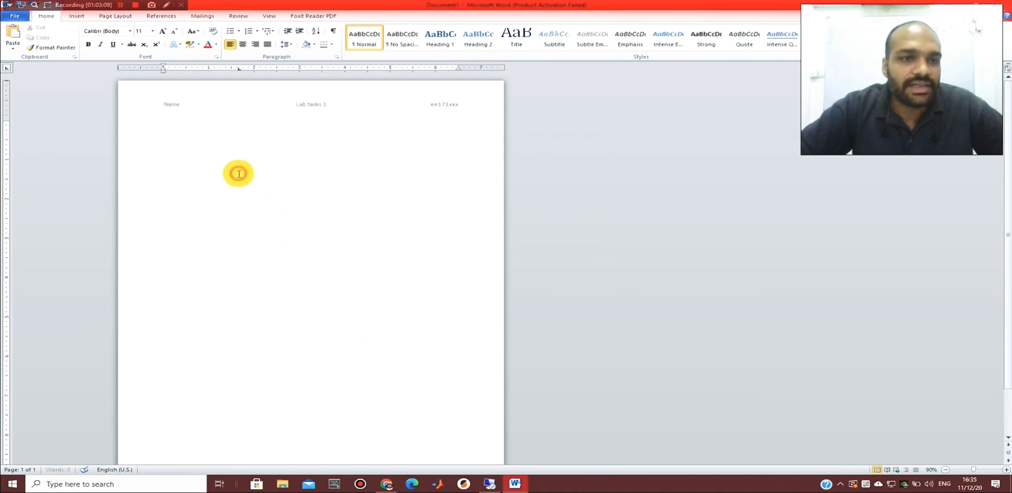
double_click(174, 126)
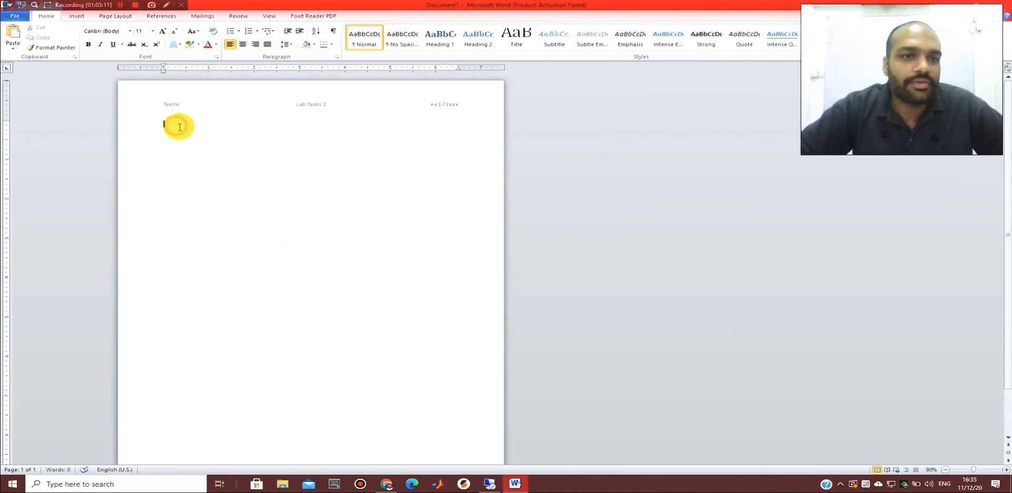
type("LA")
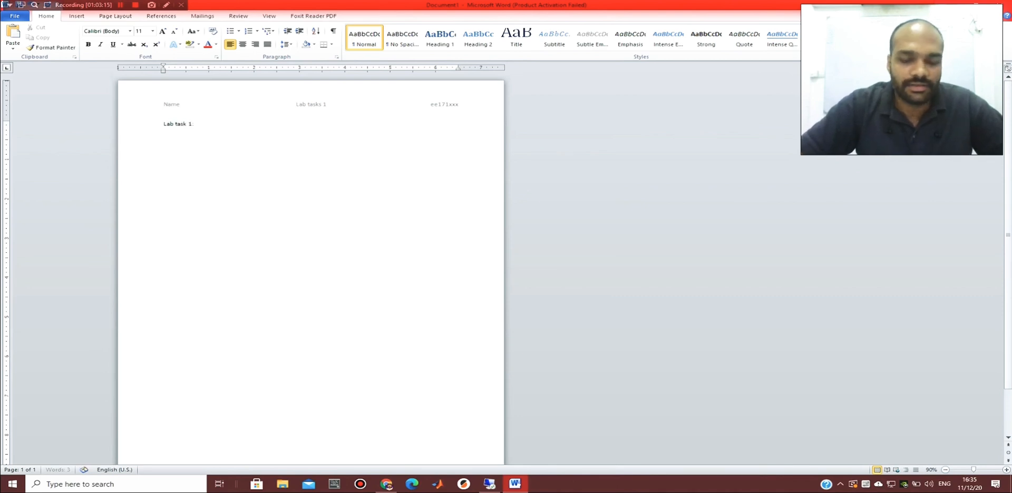
key("Return")
key("Return")
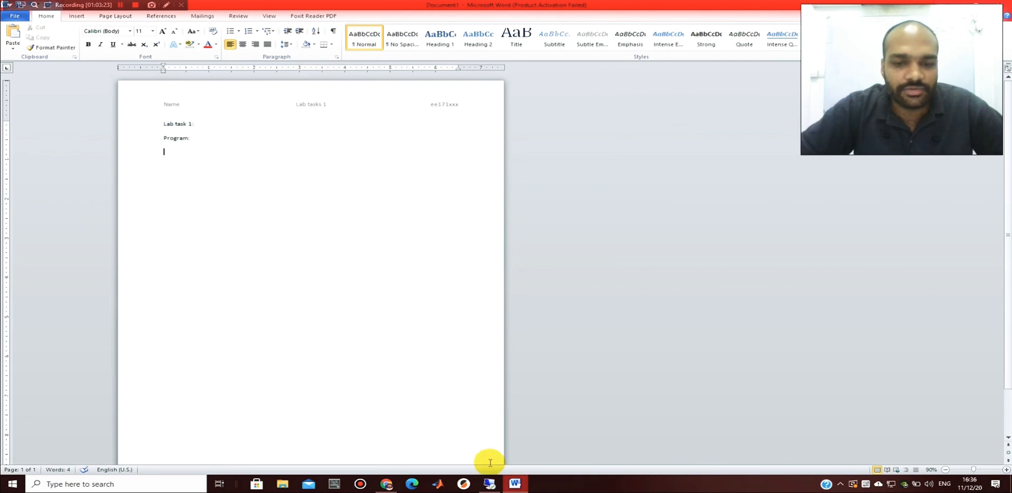
Switch to the remote LabVIEW session, open Steps Recorder there and close it again
left_click(490, 483)
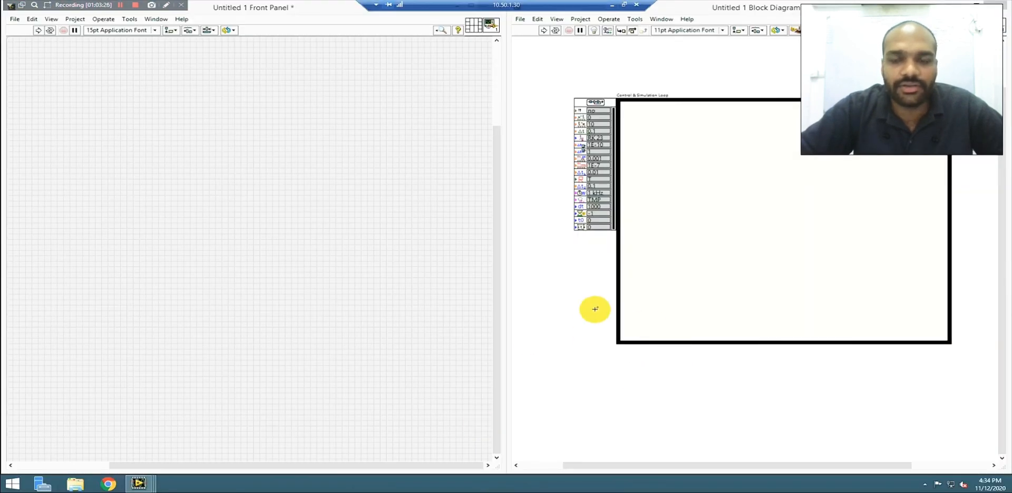
key("super")
type("steps")
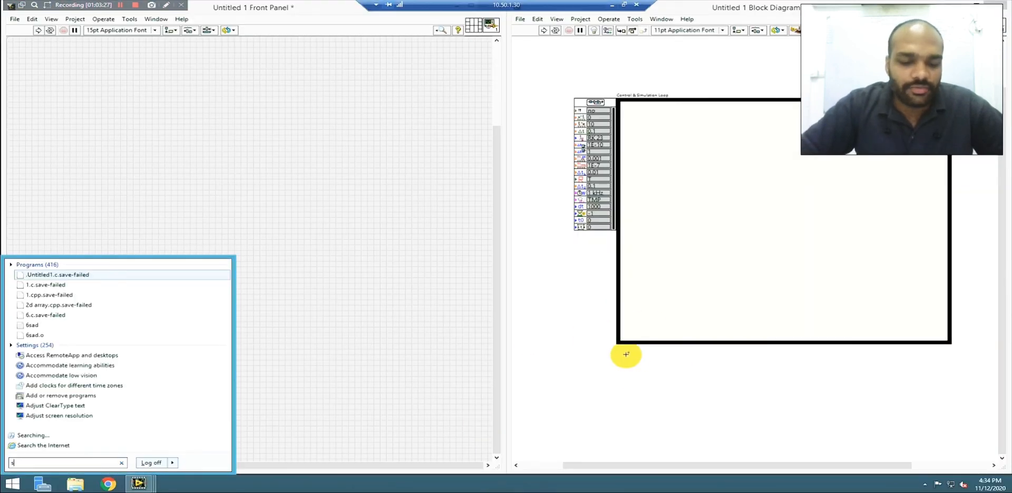
key("Return")
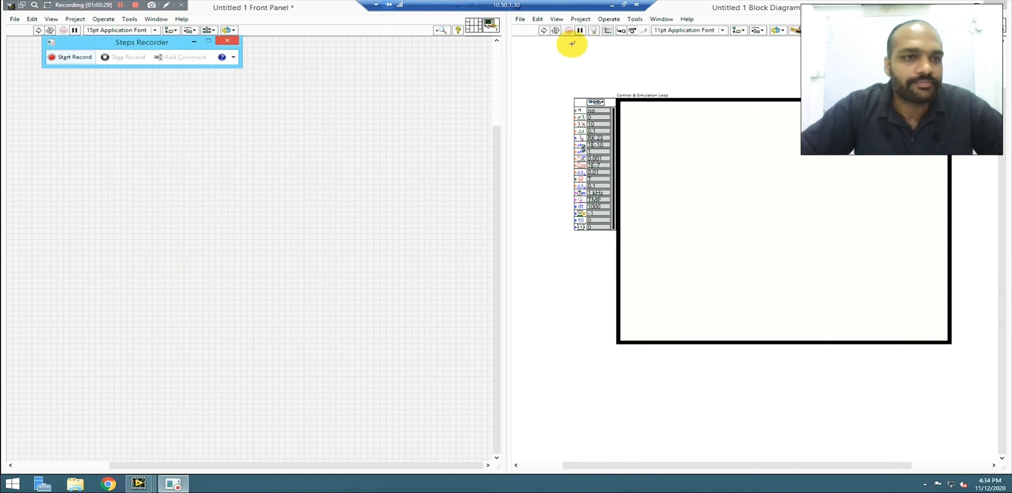
left_click(227, 46)
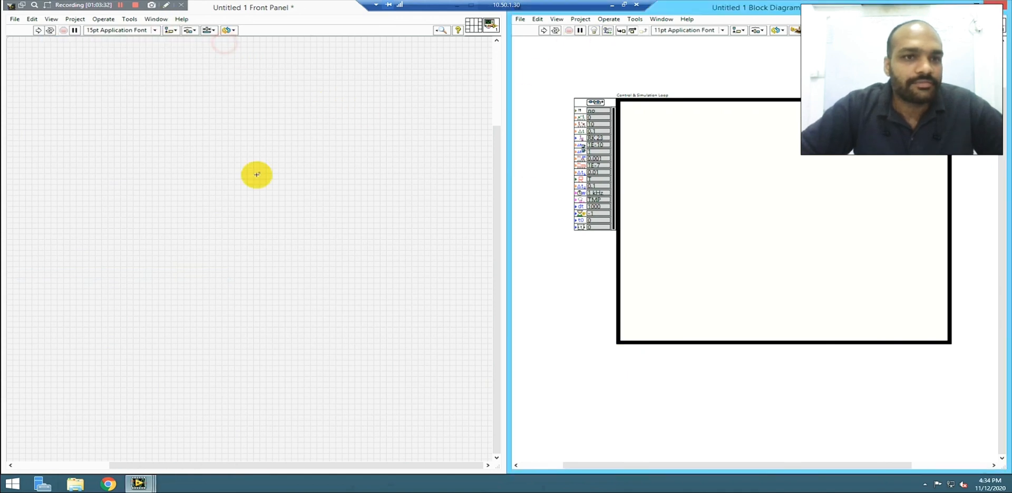
Search the remote computer's programs for "snipping", clear the search and return to the LabVIEW windows
key("super")
type("snipping")
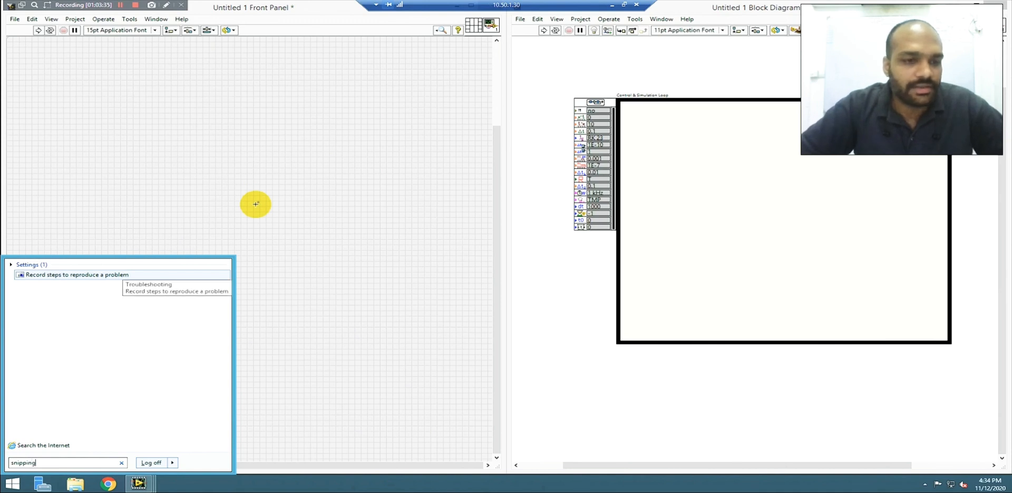
key("BackSpace")
key("BackSpace")
key("BackSpace")
key("BackSpace")
key("BackSpace")
key("BackSpace")
key("BackSpace")
key("BackSpace")
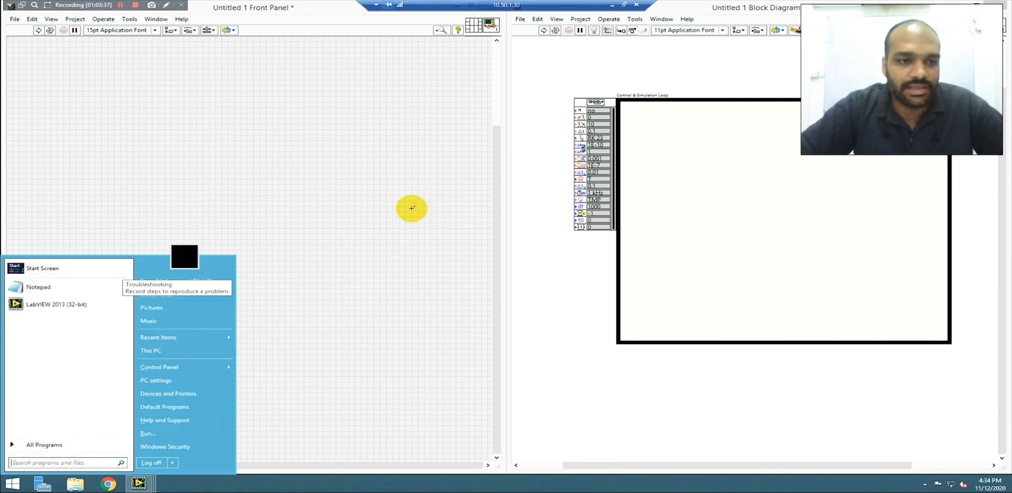
left_click(346, 126)
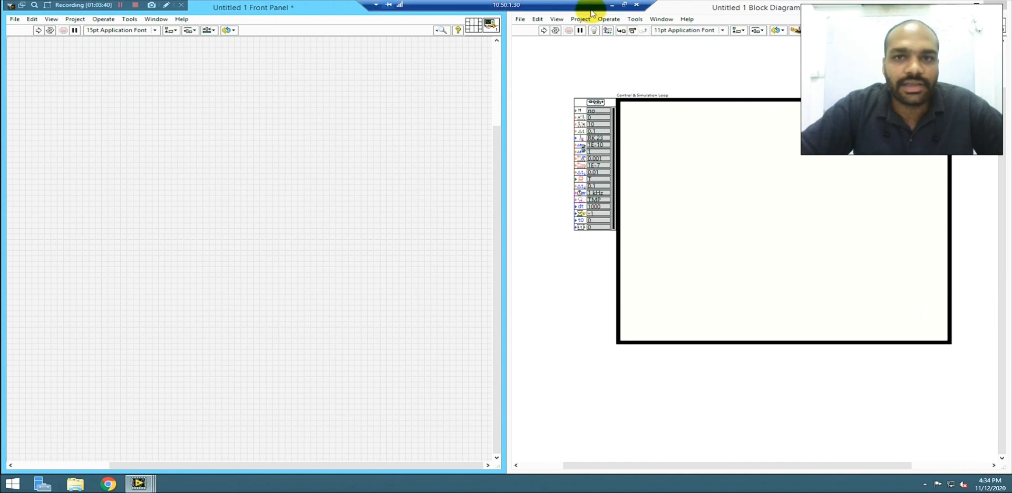
Leave the remote session for the local desktop, launch Snipping Tool and start a new snip
left_click(624, 4)
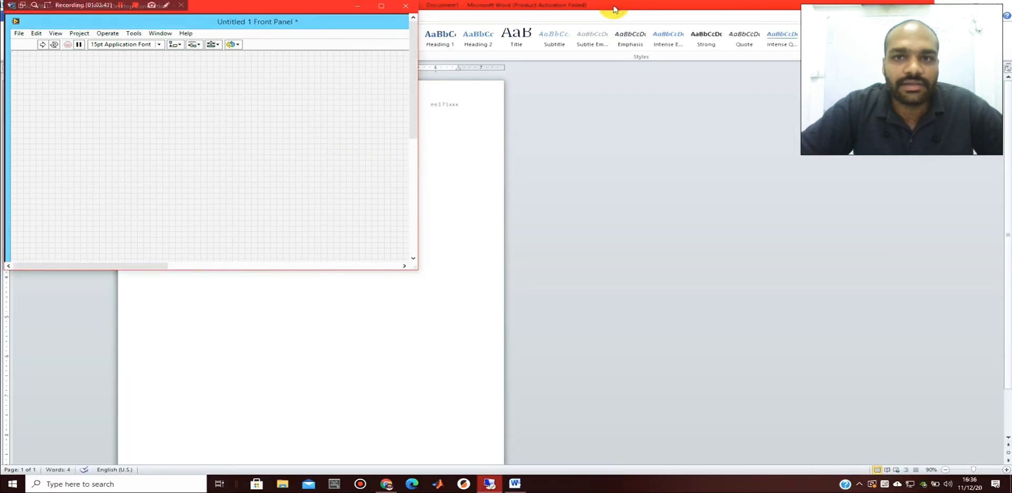
left_click(388, 7)
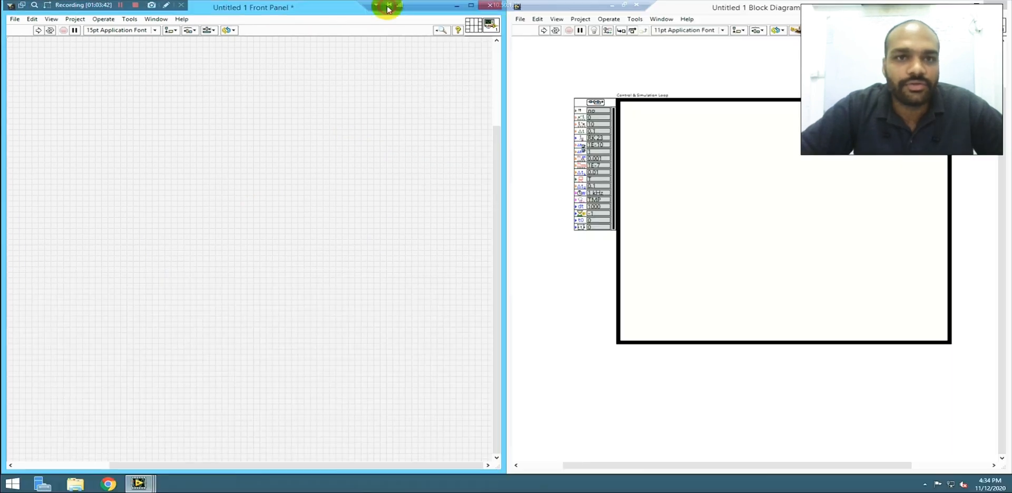
left_click(610, 7)
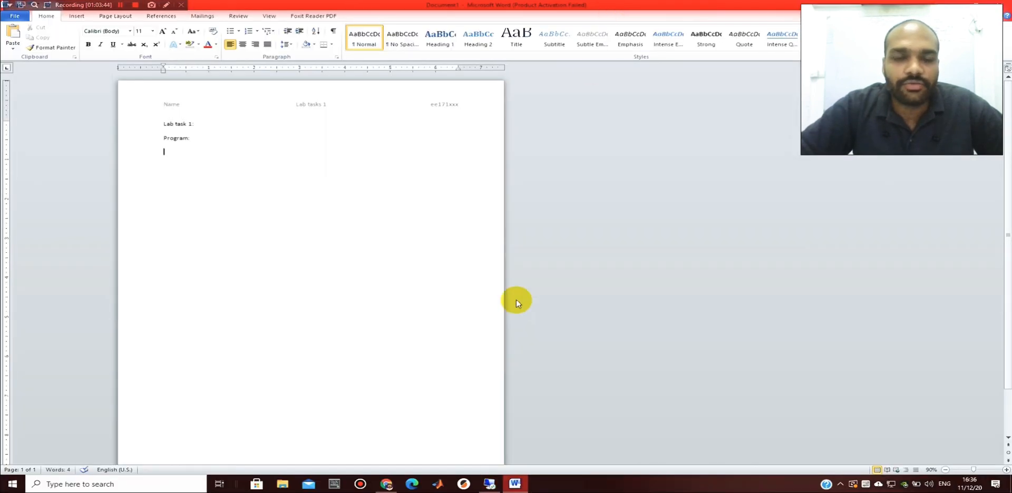
left_click(132, 487)
type("sni")
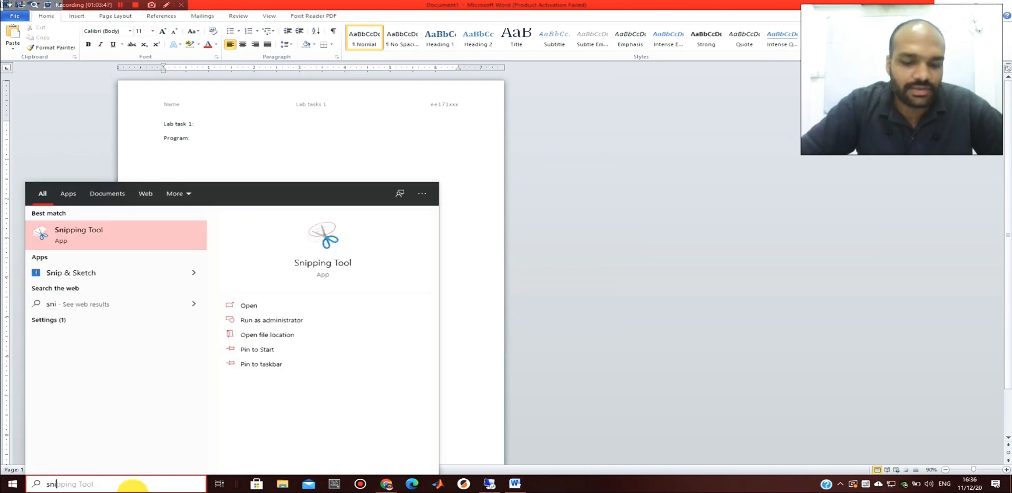
key("Return")
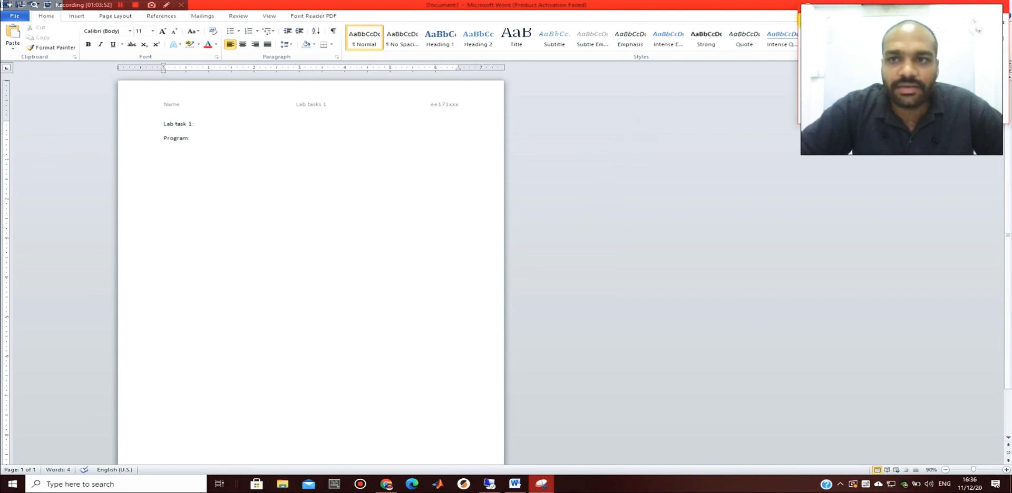
left_click(786, 39)
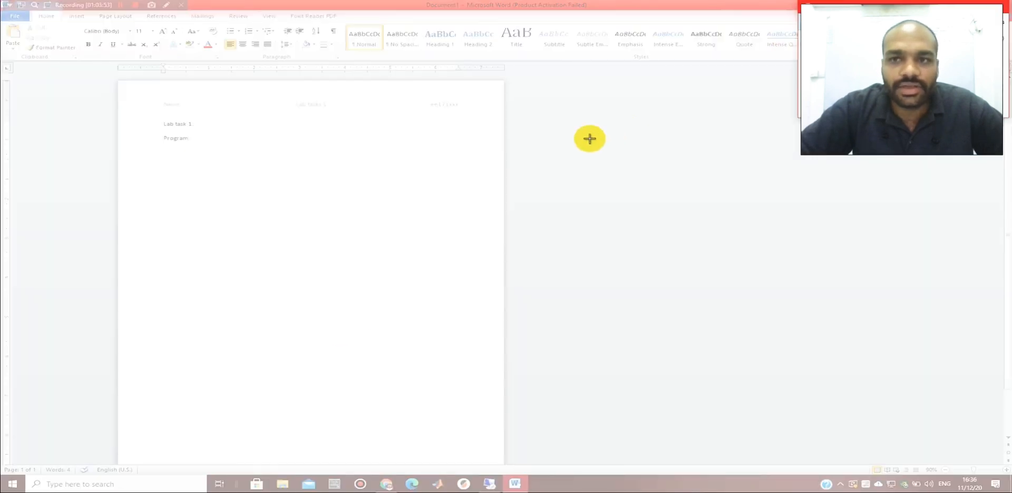
Try to capture the Control & Simulation Loop area of the block diagram in the remote LabVIEW session, and clear the resulting selection
key("alt+Tab")
key("alt+Tab")
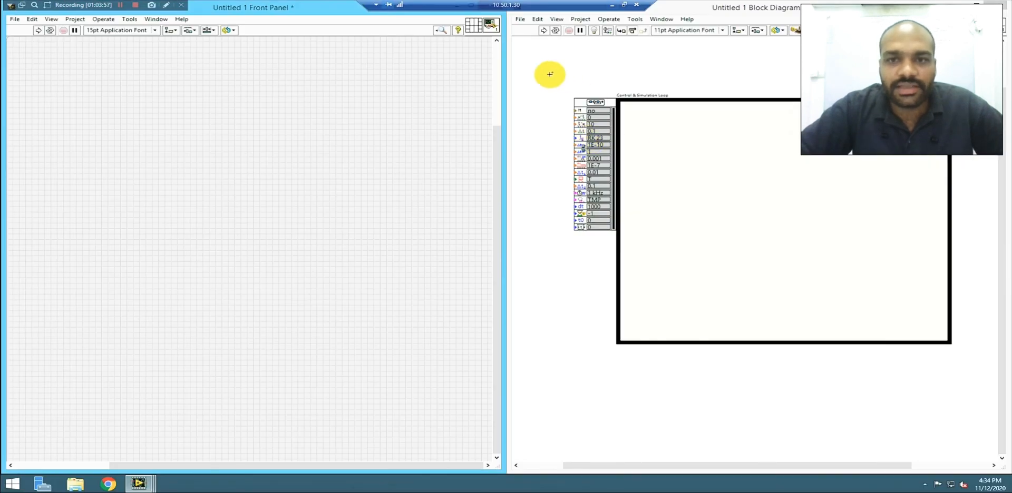
left_click_drag(549, 74, 963, 402)
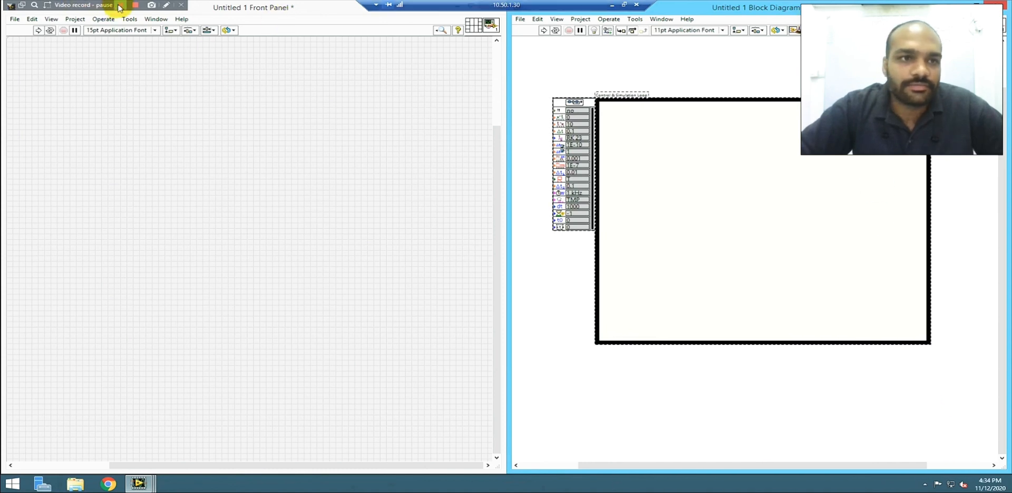
left_click(600, 382)
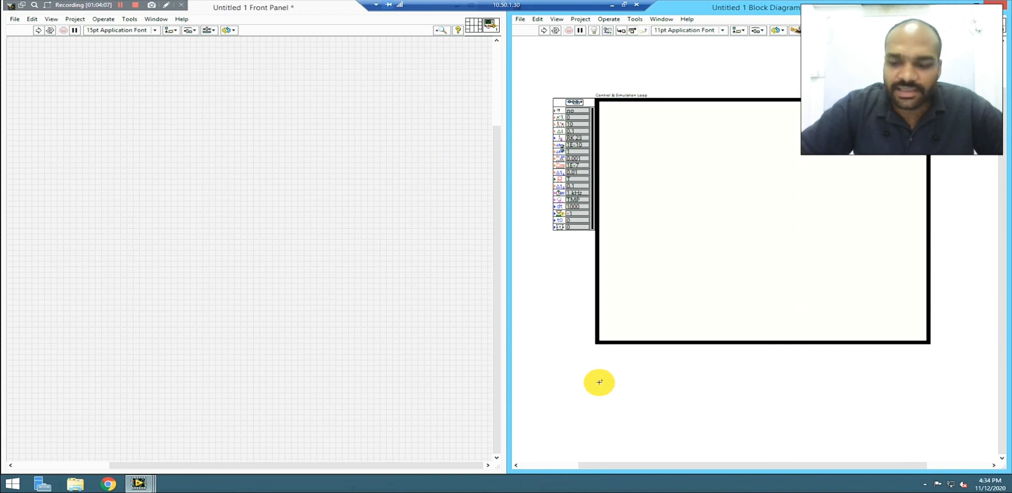
left_click(738, 196)
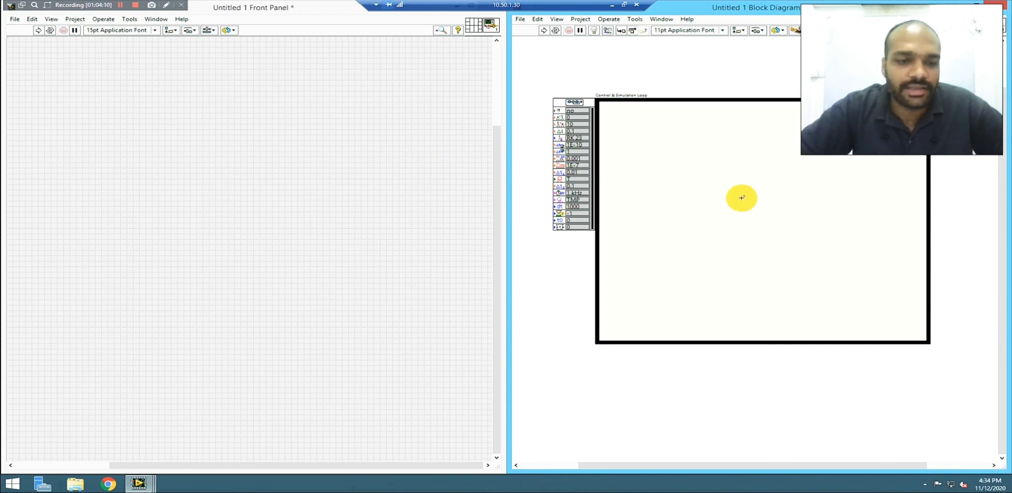
Return to the local Word report, paste the clipboard picture below "Program:" and delete it
left_click(609, 6)
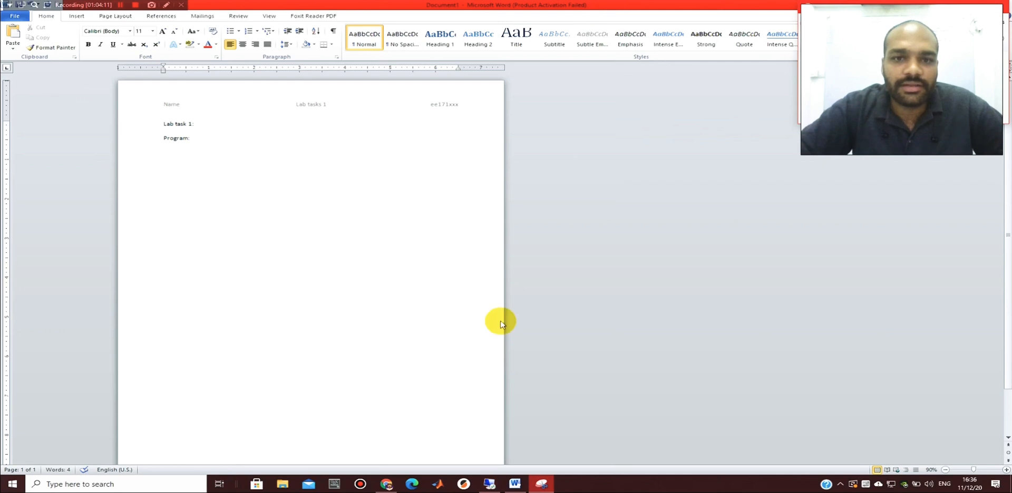
key("ctrl+v")
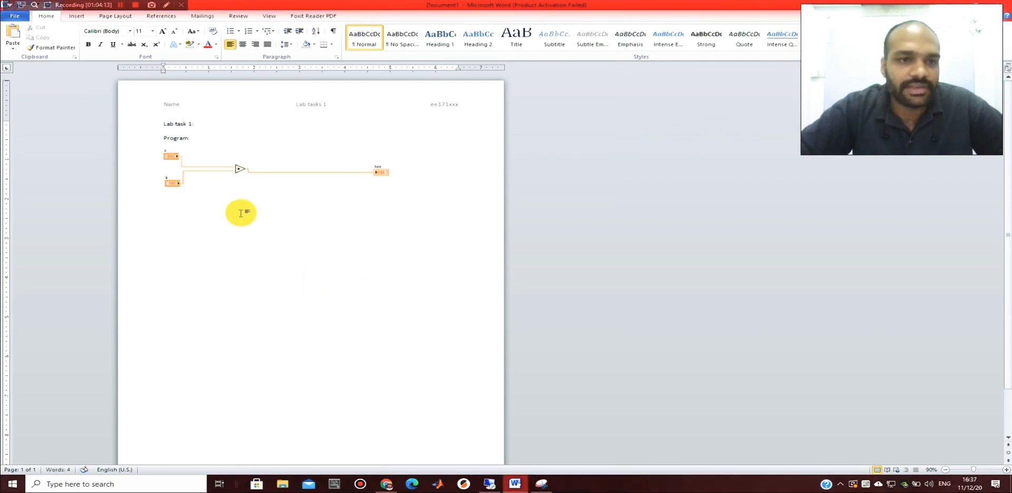
left_click(298, 168)
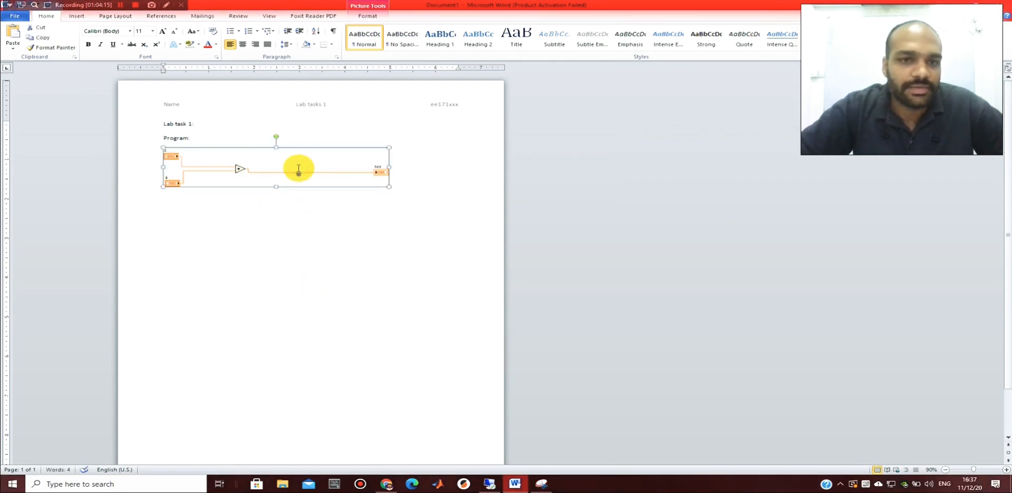
key("Delete")
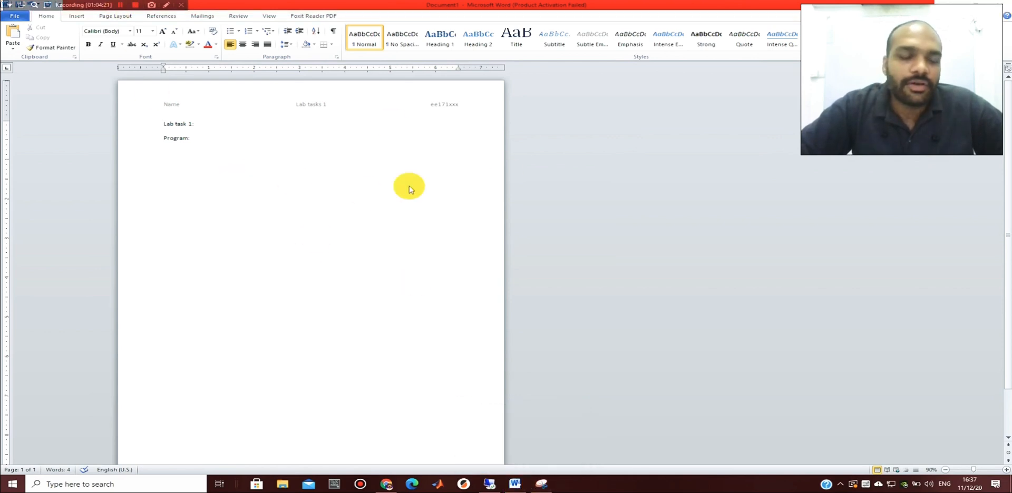
Switch back to the remote session, search its programs for "word" and launch Word 2013
left_click(490, 484)
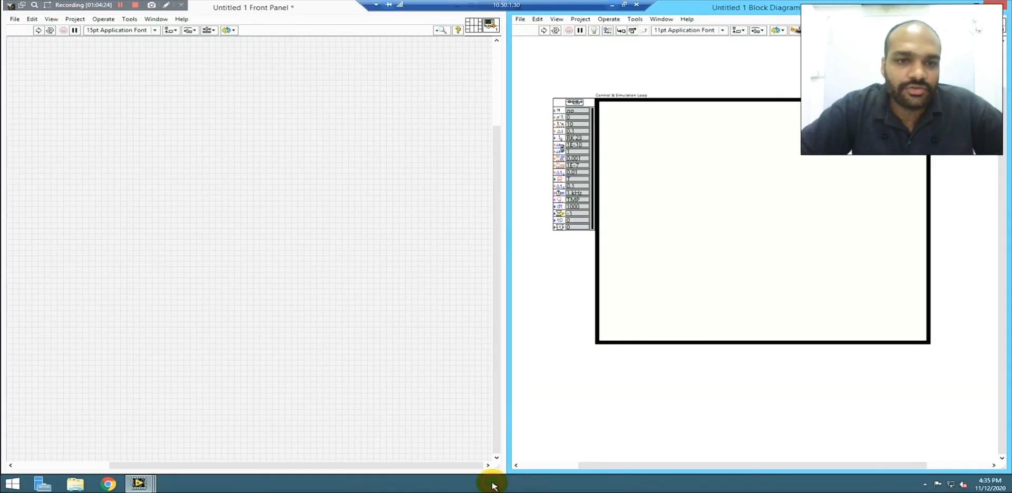
left_click(24, 489)
type("word")
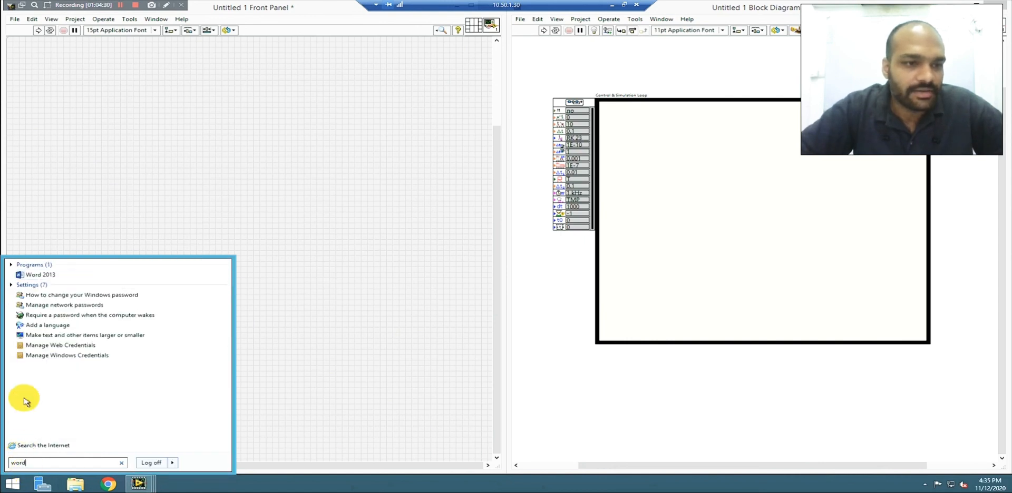
left_click(40, 275)
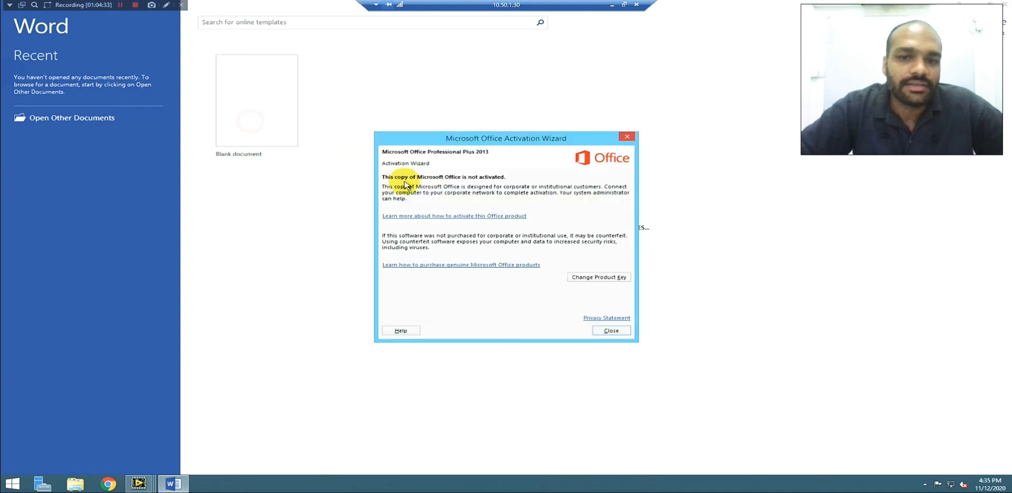
Get through the startup dialogs by accepting the recommended settings and declining the administrator request, and create a blank document
left_click(611, 331)
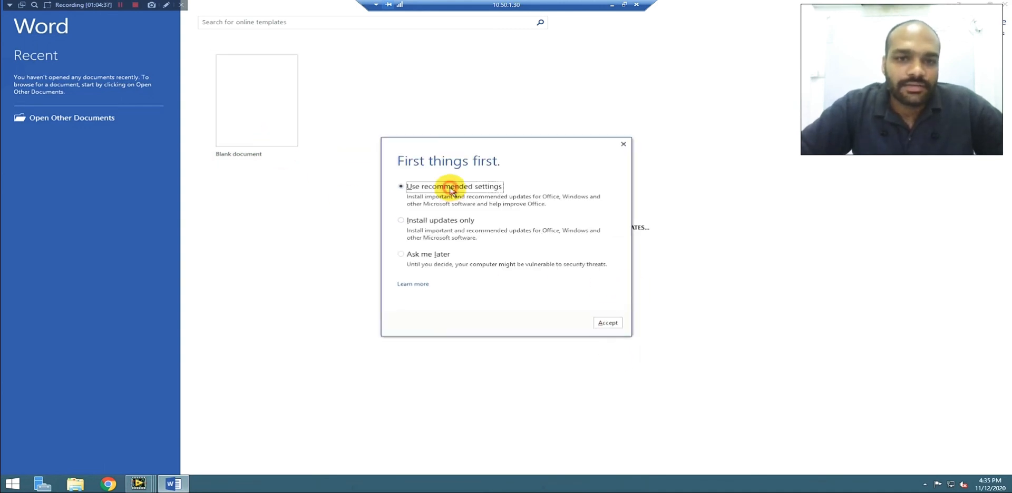
left_click(606, 322)
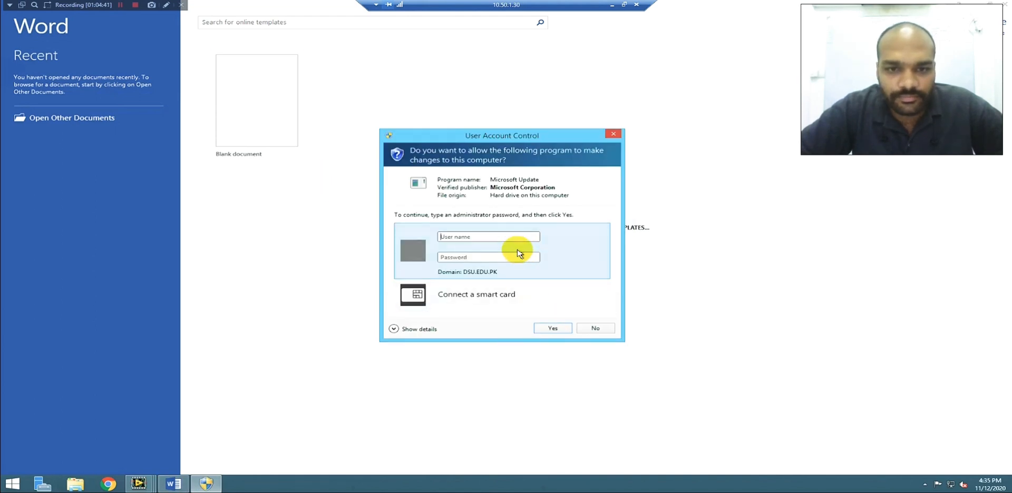
left_click(592, 329)
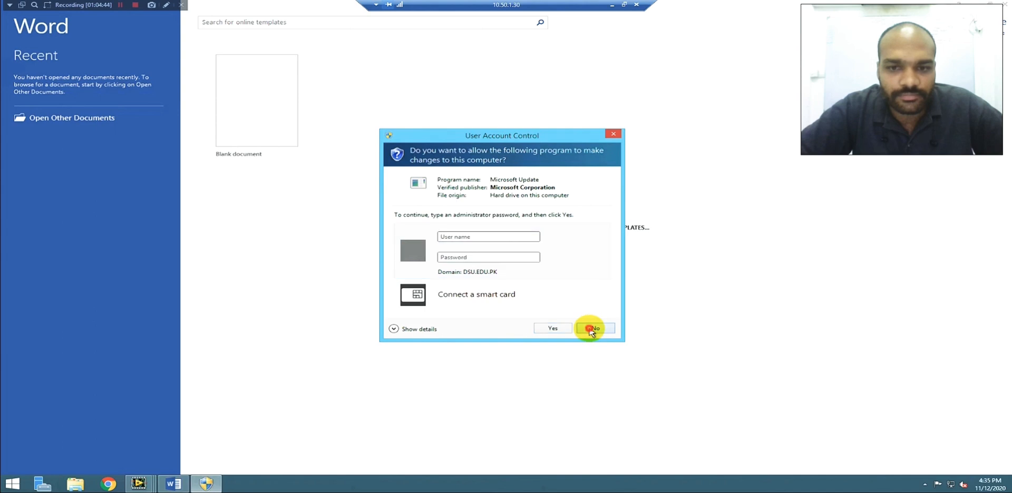
left_click(508, 269)
left_click(272, 121)
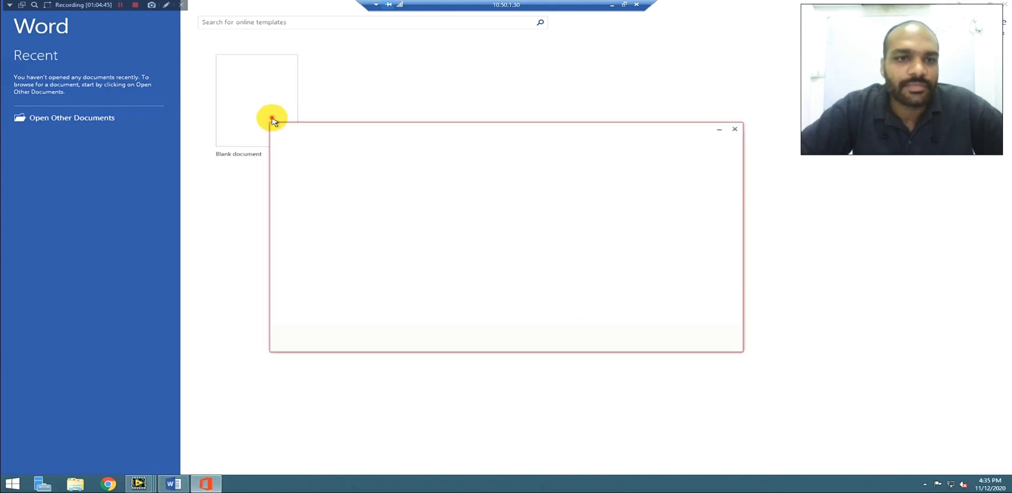
left_click(734, 130)
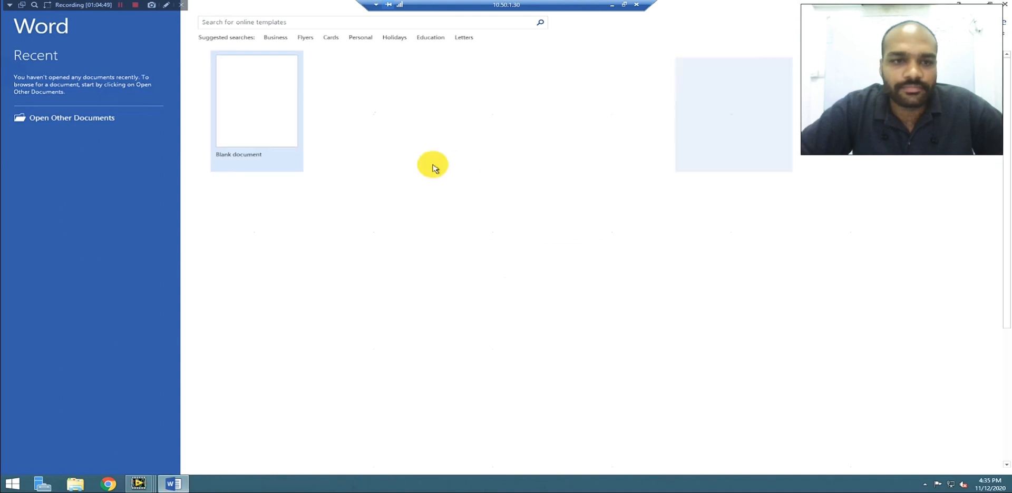
left_click(274, 119)
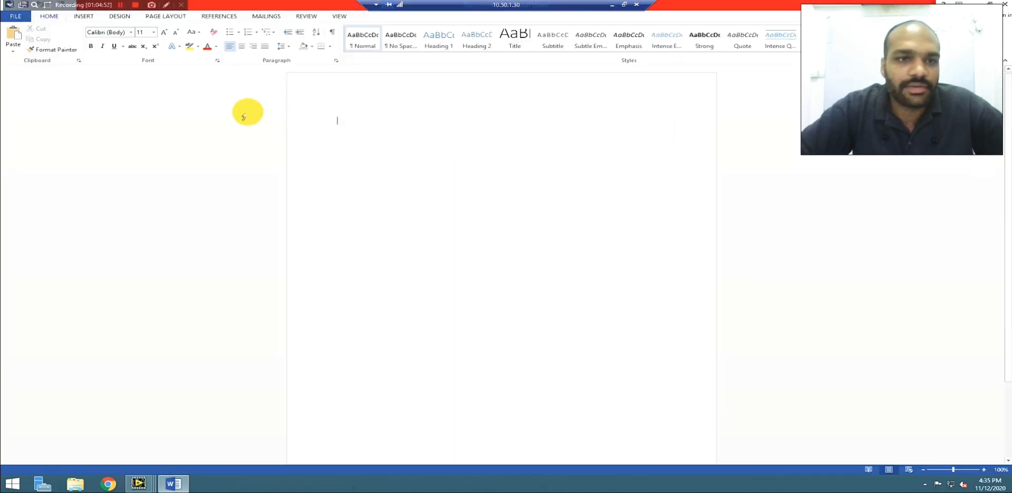
Insert a Blank (Three Columns) header in the new document and return to the body
left_click(92, 18)
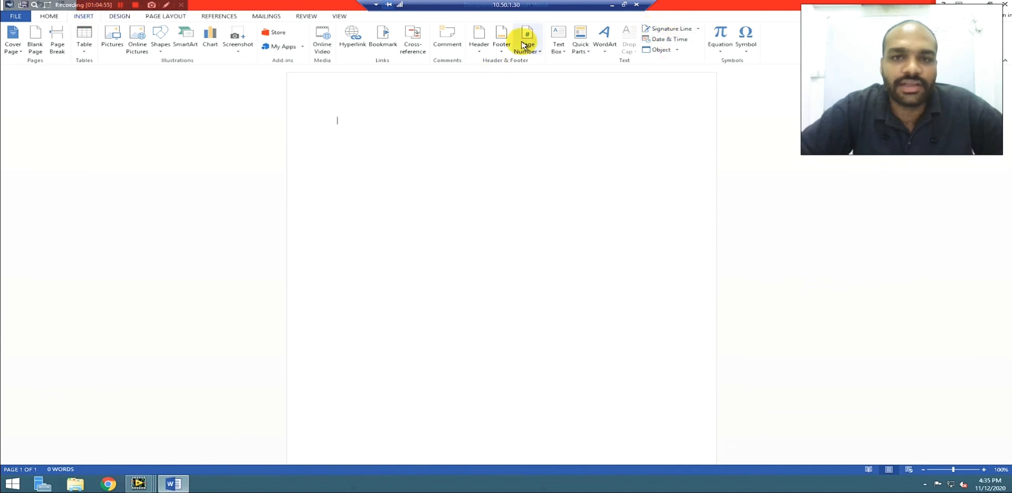
left_click(479, 53)
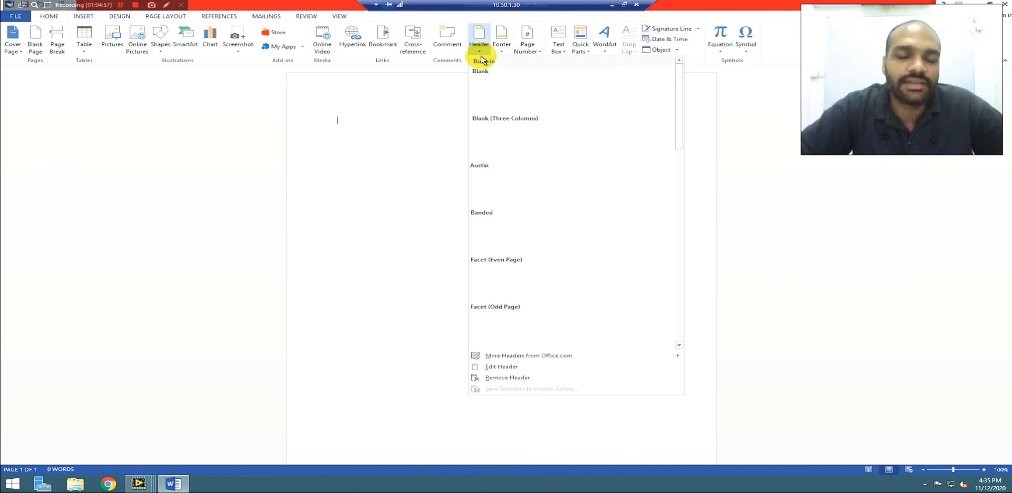
left_click(502, 135)
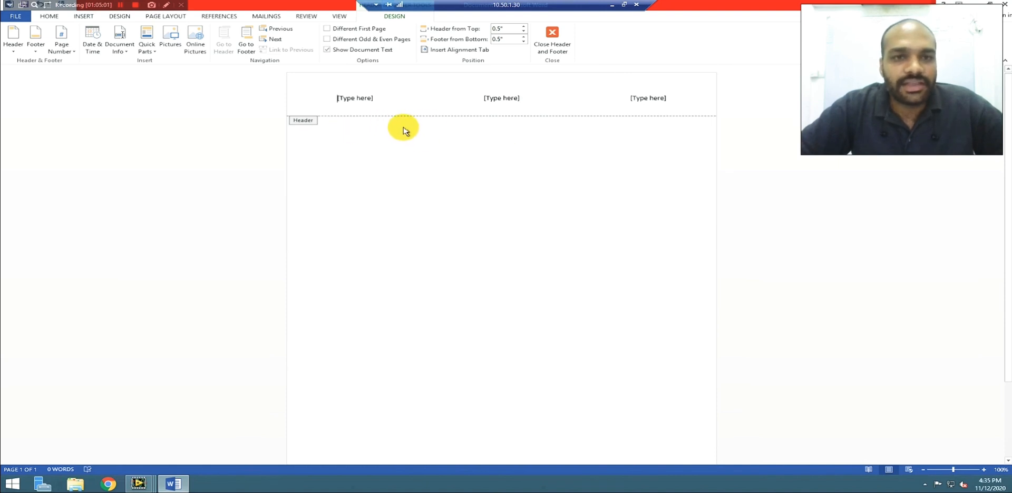
double_click(373, 165)
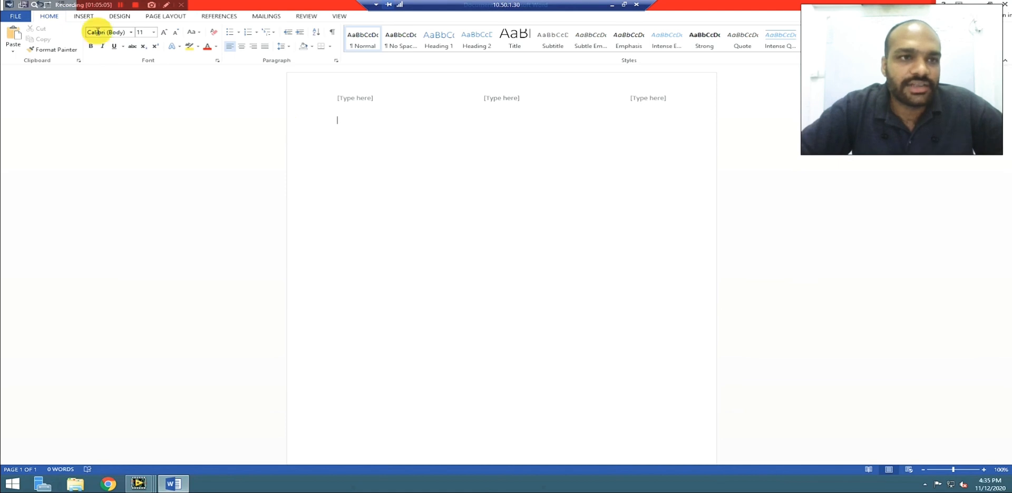
Insert a screen clipping of the LabVIEW block diagram with its Control & Simulation Loop below the header
left_click(83, 16)
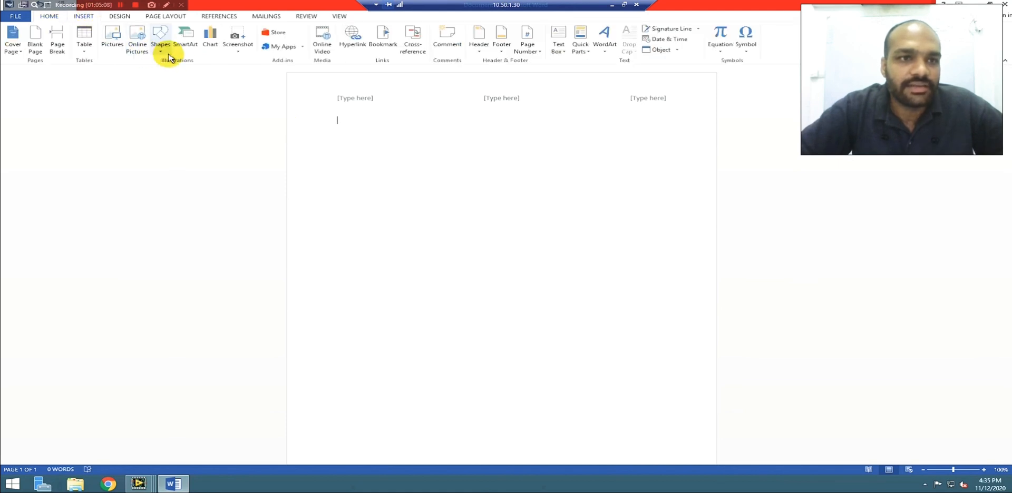
left_click(238, 50)
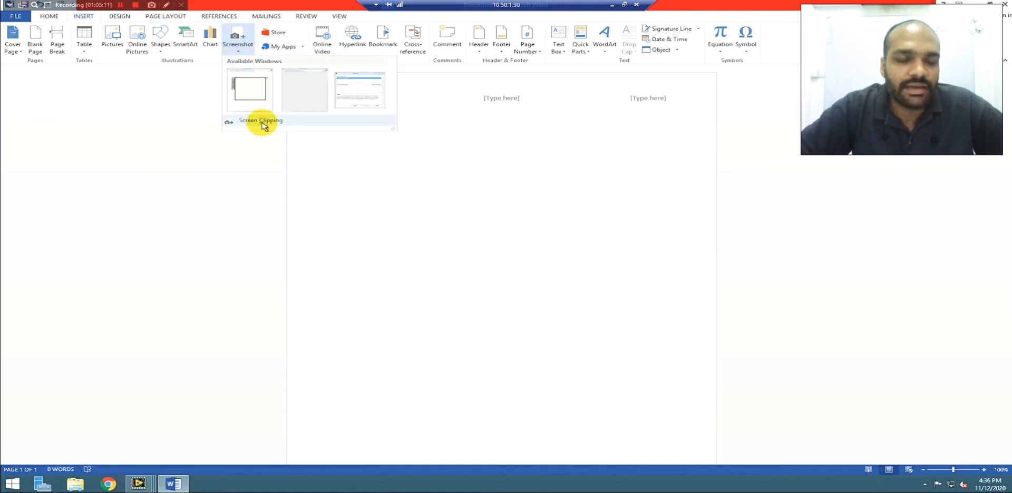
left_click(263, 125)
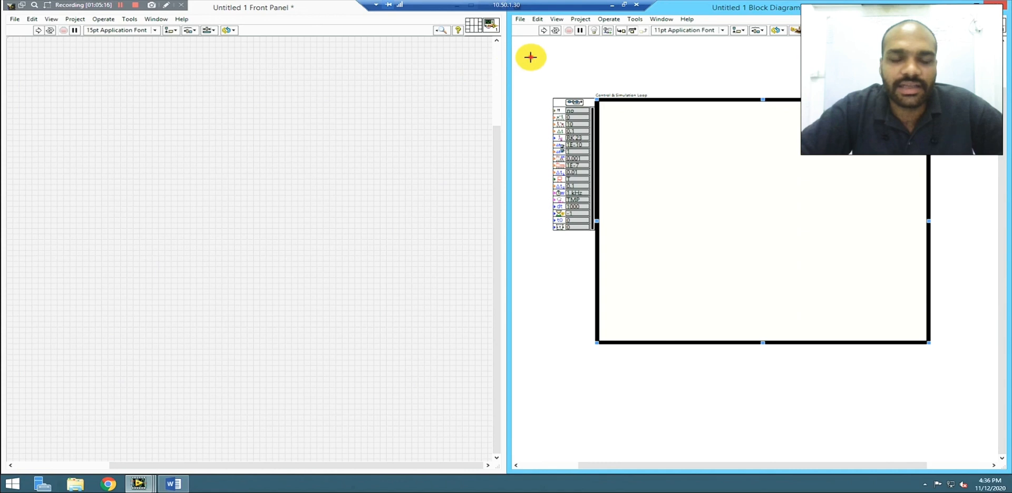
left_click_drag(530, 57, 974, 408)
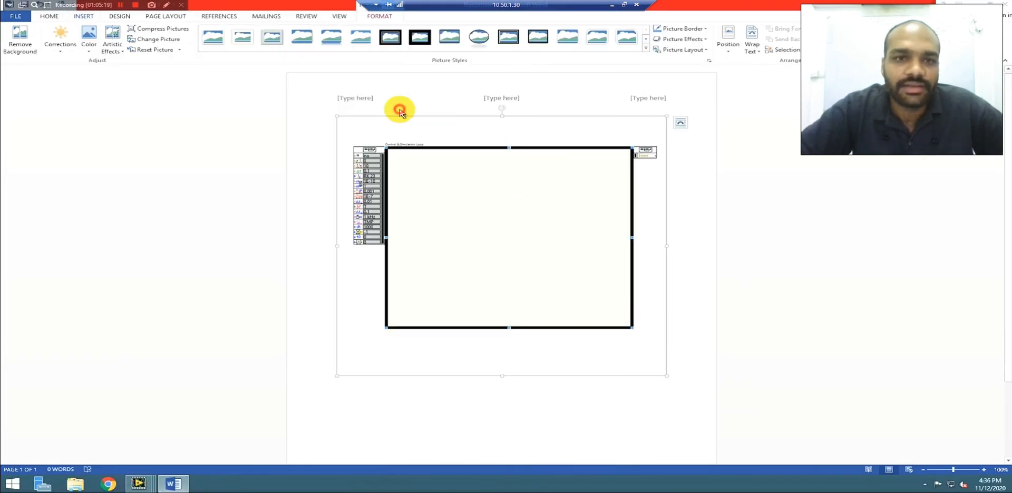
left_click(679, 115)
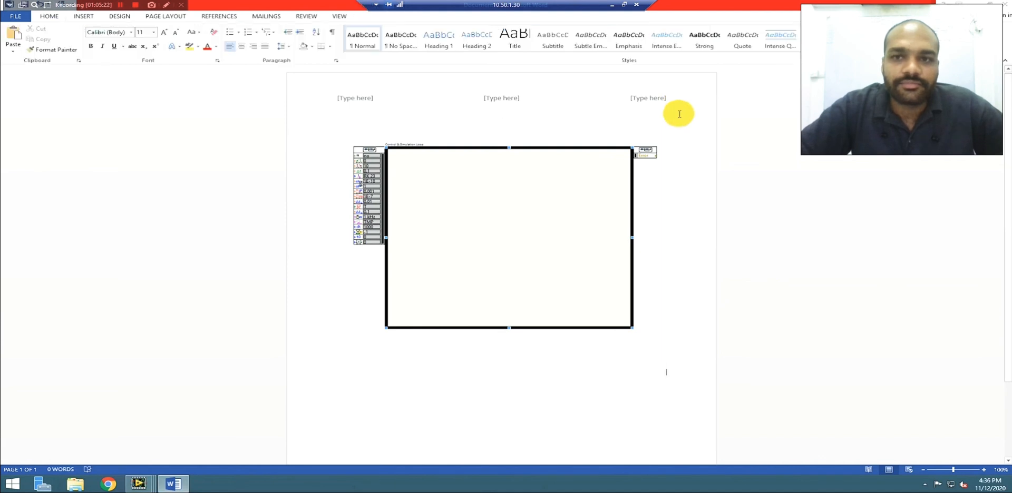
key("Return")
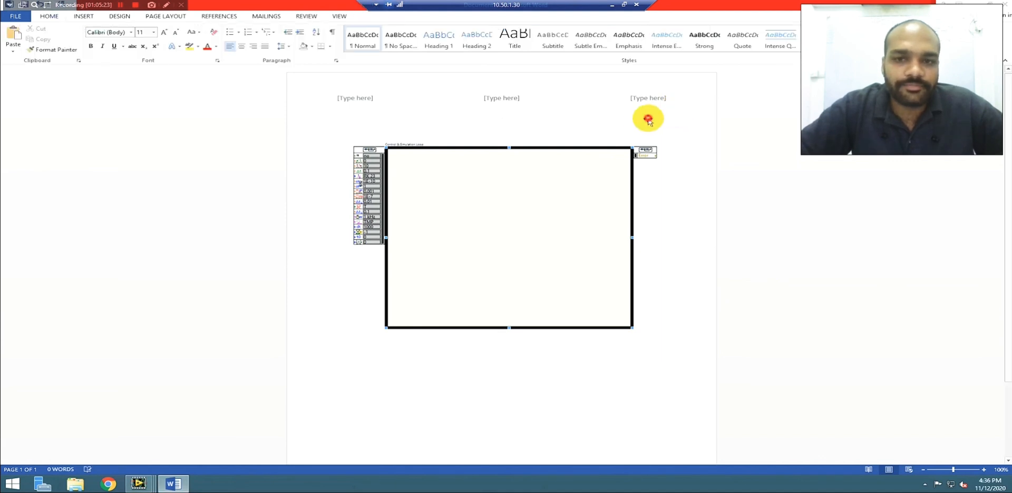
Set the clipping's text wrapping to Top and Bottom and move it lower on the page to free space above
left_click(540, 219)
left_click(434, 163)
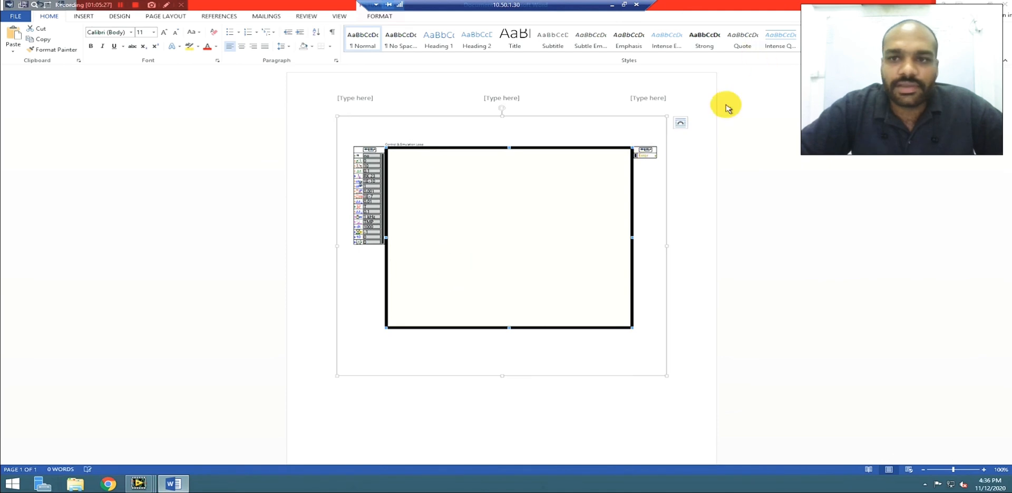
left_click(680, 122)
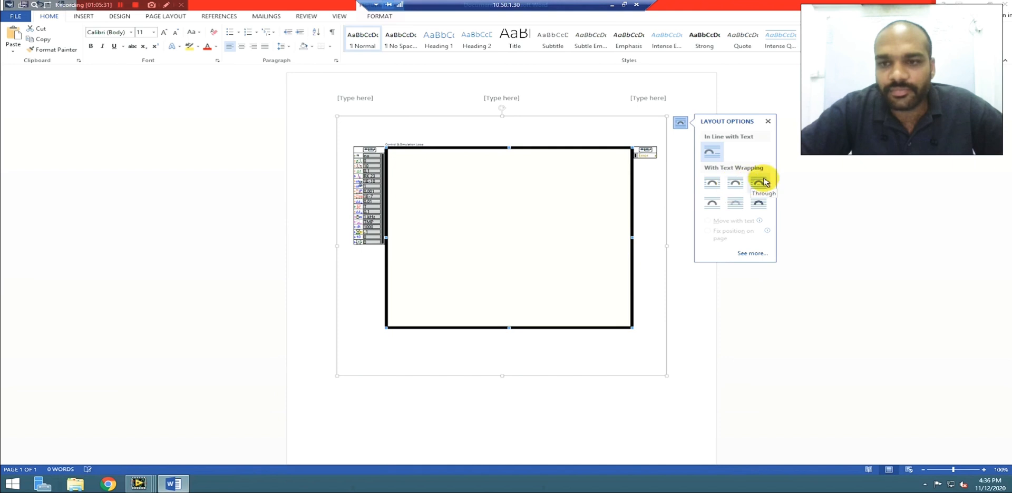
left_click(711, 203)
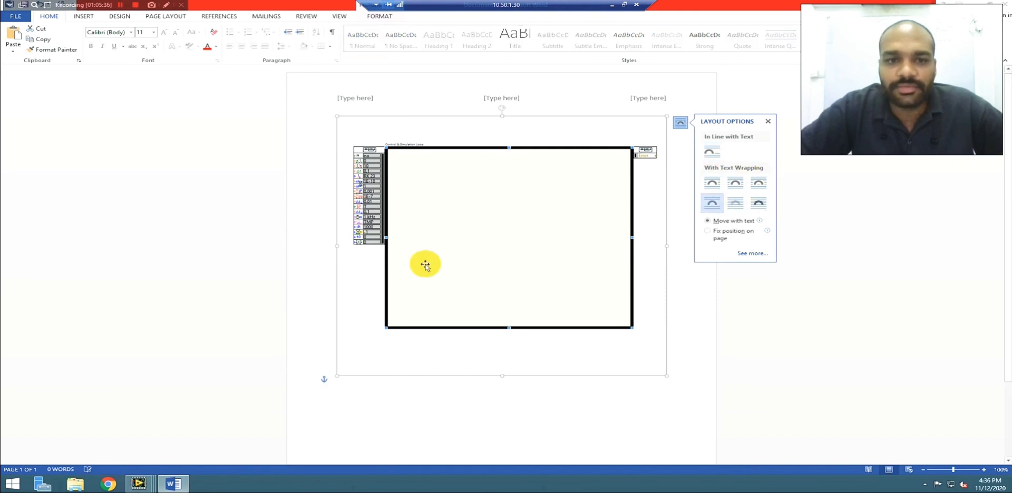
left_click_drag(370, 316, 362, 406)
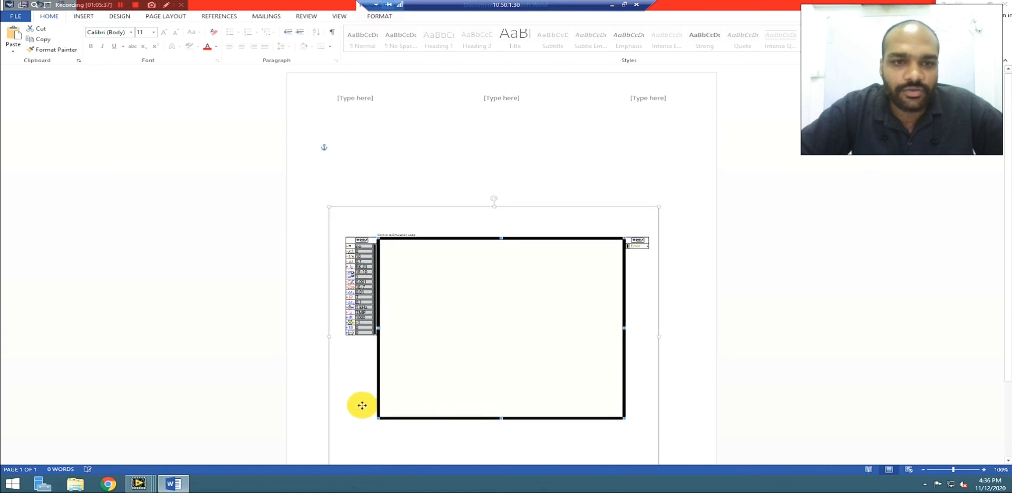
Add the lines "Lab task 1:" and "Programming:" above the clipping and move the picture up closer to them
left_click(349, 194)
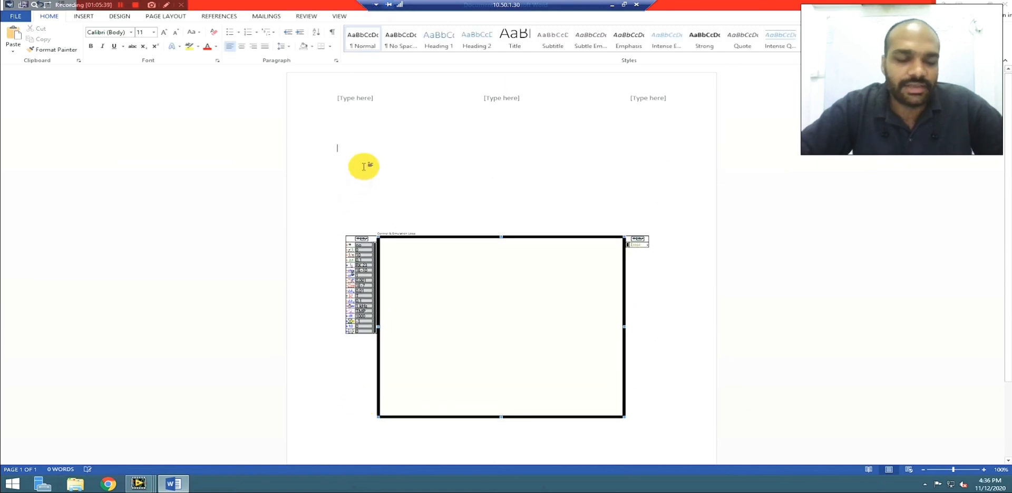
type("Lab task 1:")
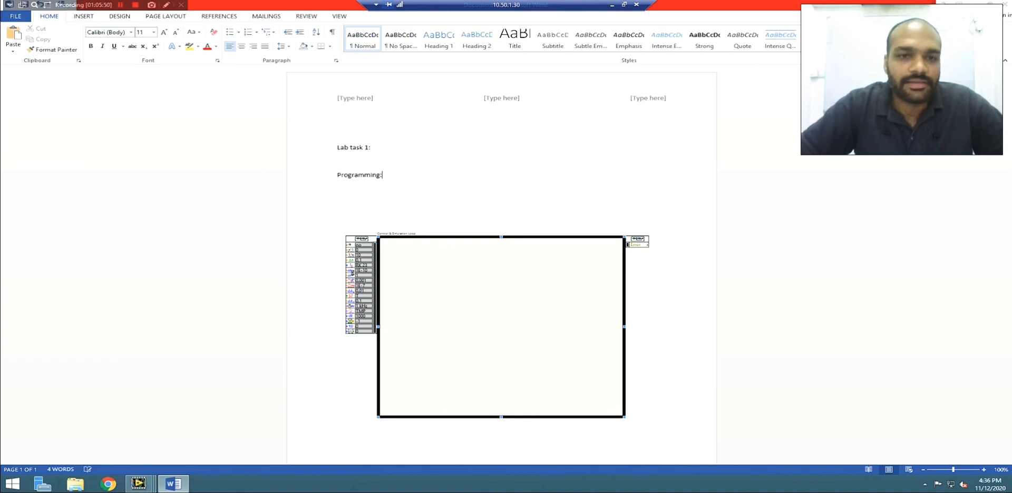
left_click(416, 239)
left_click_drag(416, 240, 419, 222)
Add an "Output:" heading below the block diagram picture and start a new line under it
left_click(671, 378)
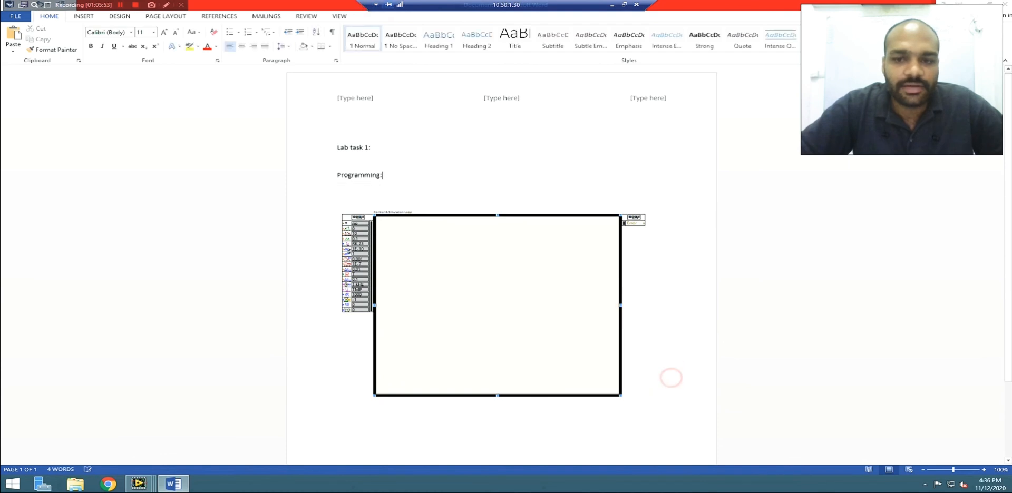
scroll(671, 359, "down", 3)
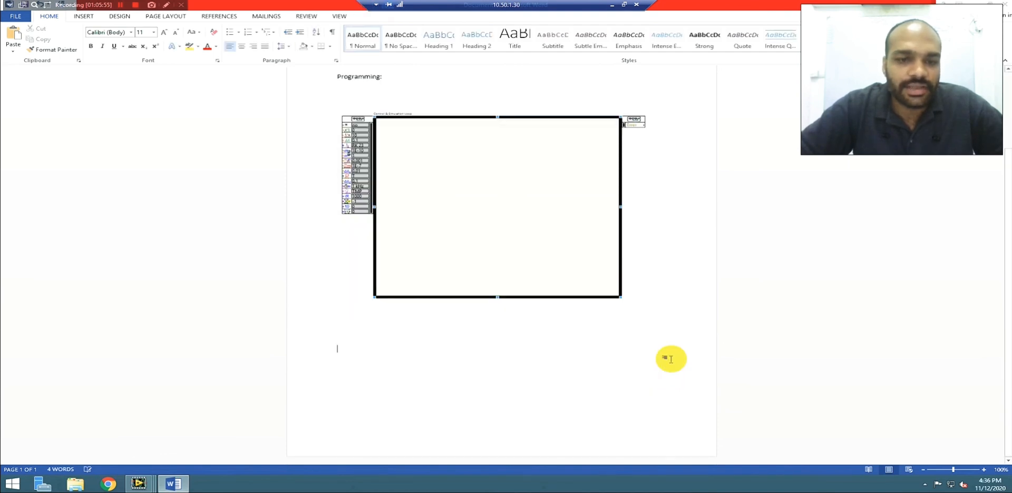
type("o")
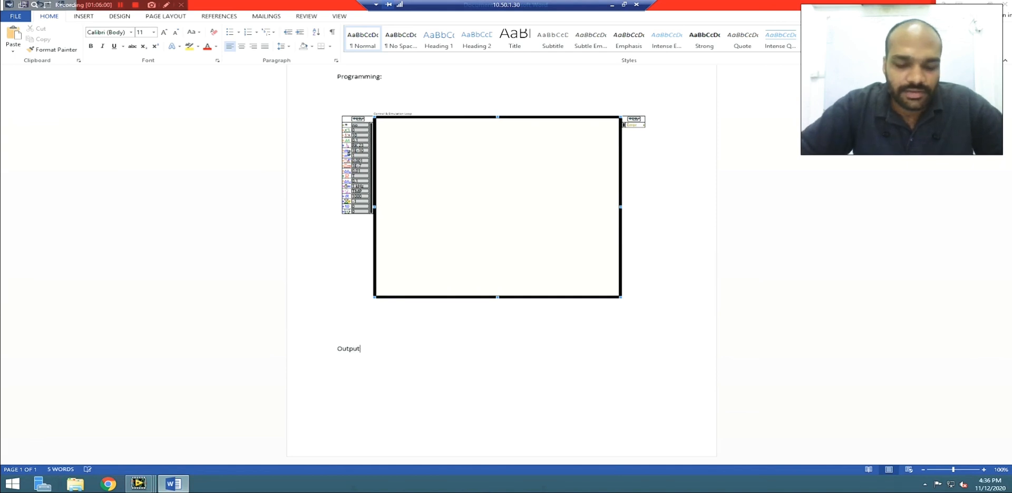
Try to insert a screen clipping of the LabVIEW front panel below "Output:"
left_click(83, 16)
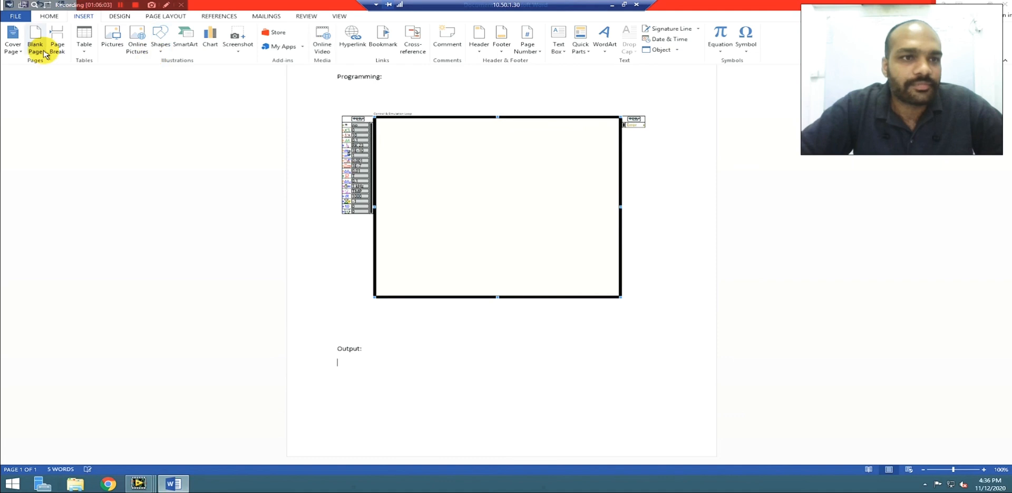
left_click(245, 48)
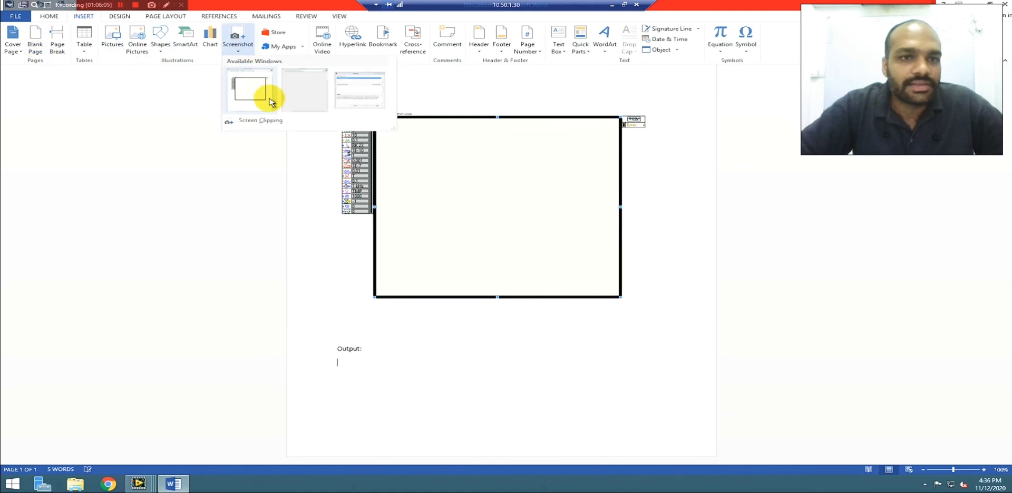
left_click(283, 122)
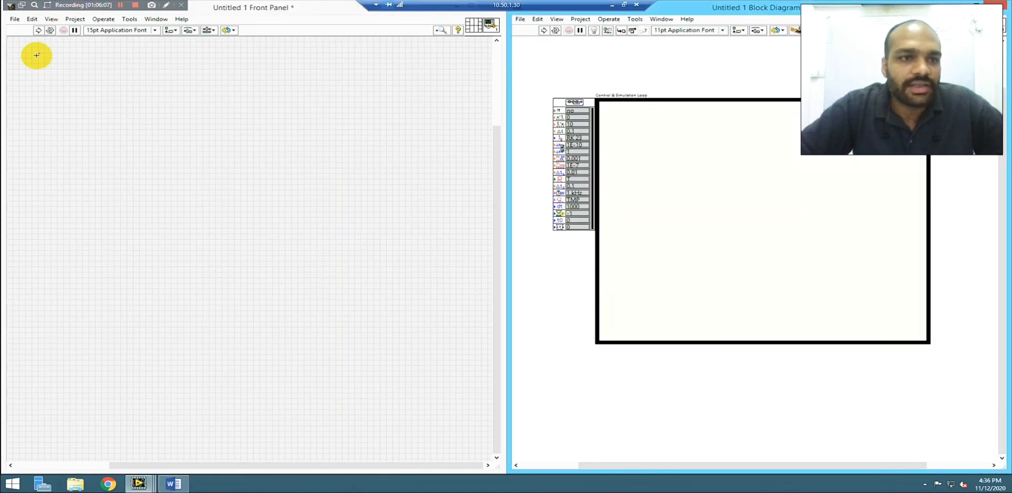
left_click_drag(28, 53, 269, 203)
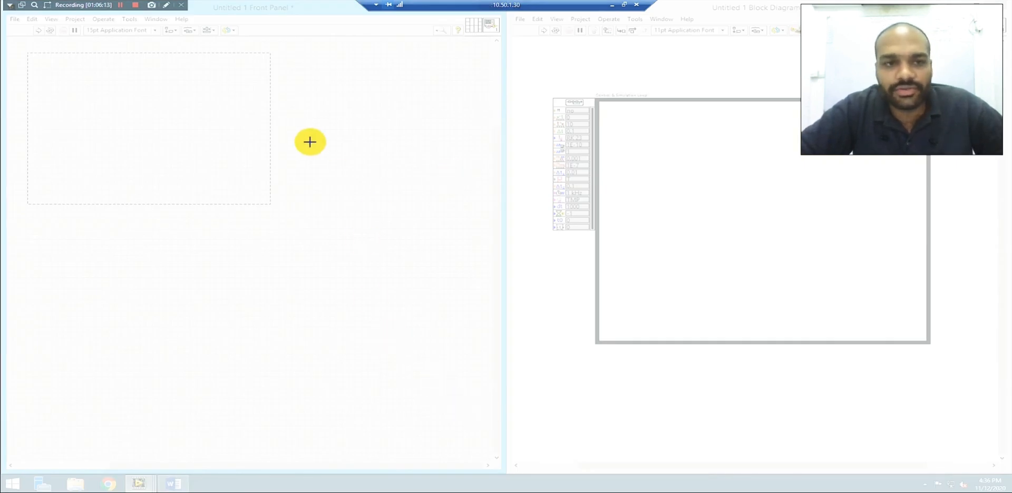
left_click(162, 87)
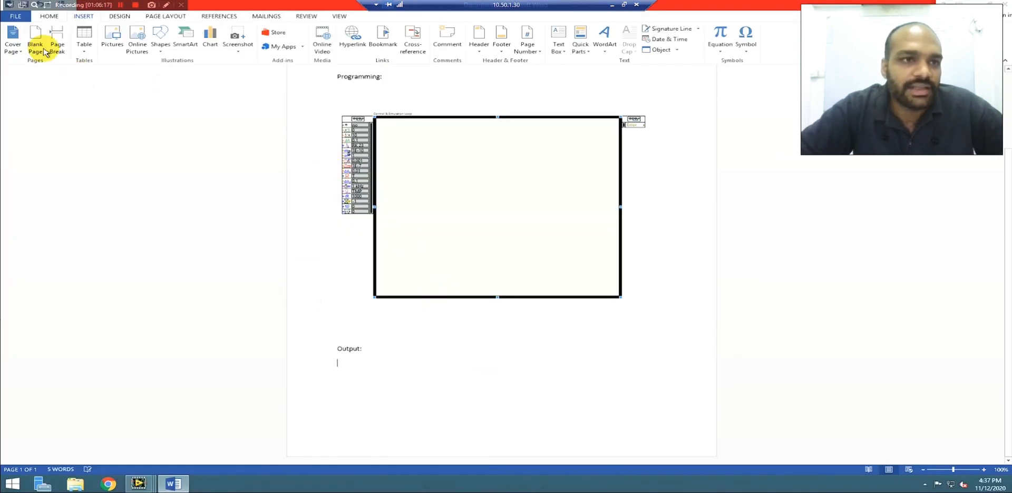
Save the report to the Desktop as a Word document named "Lab task 1"
left_click(15, 21)
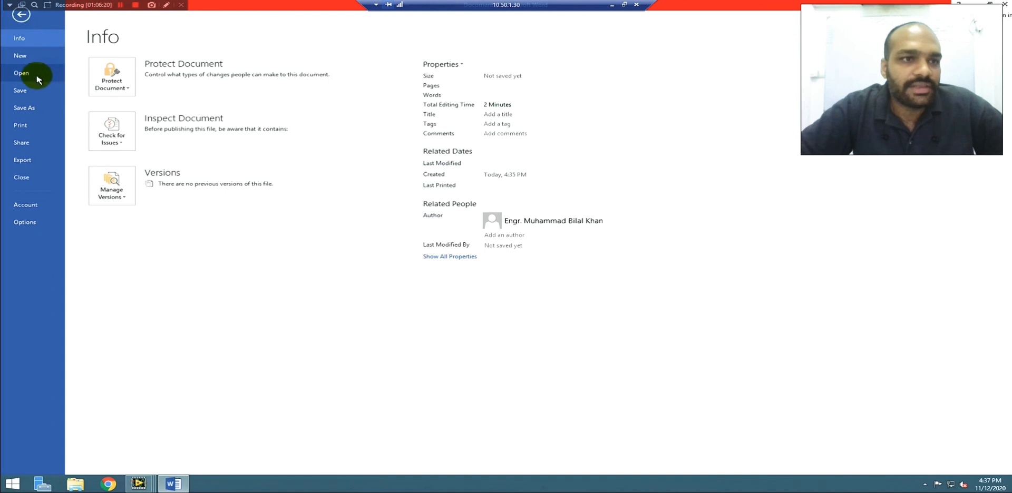
left_click(37, 97)
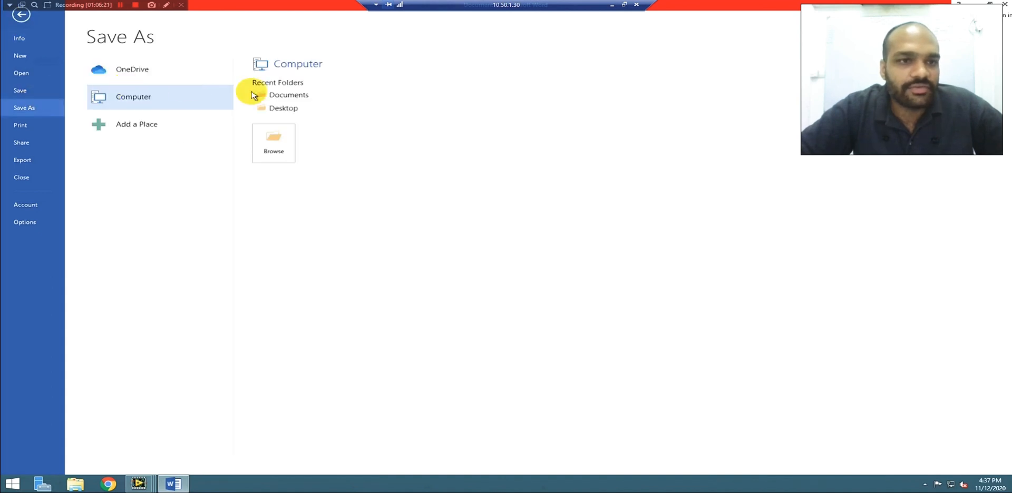
left_click(297, 109)
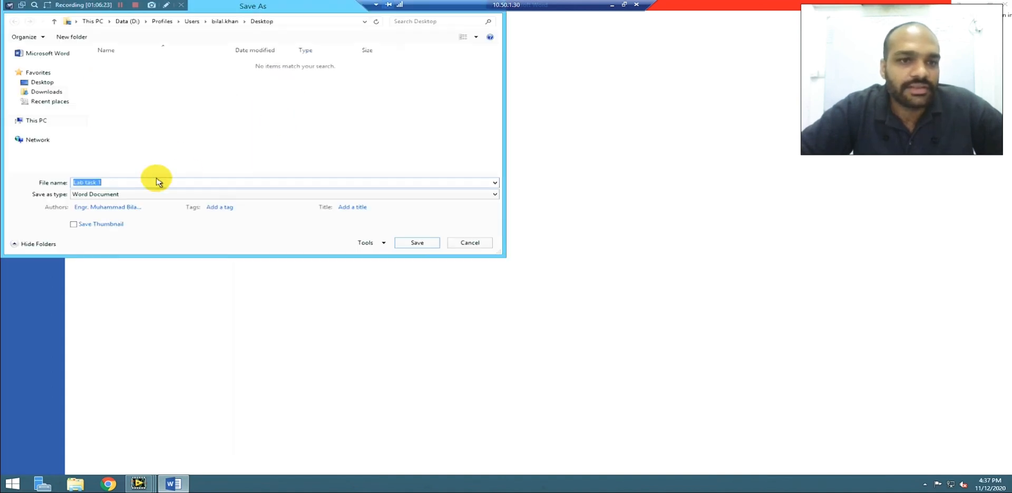
left_click(432, 242)
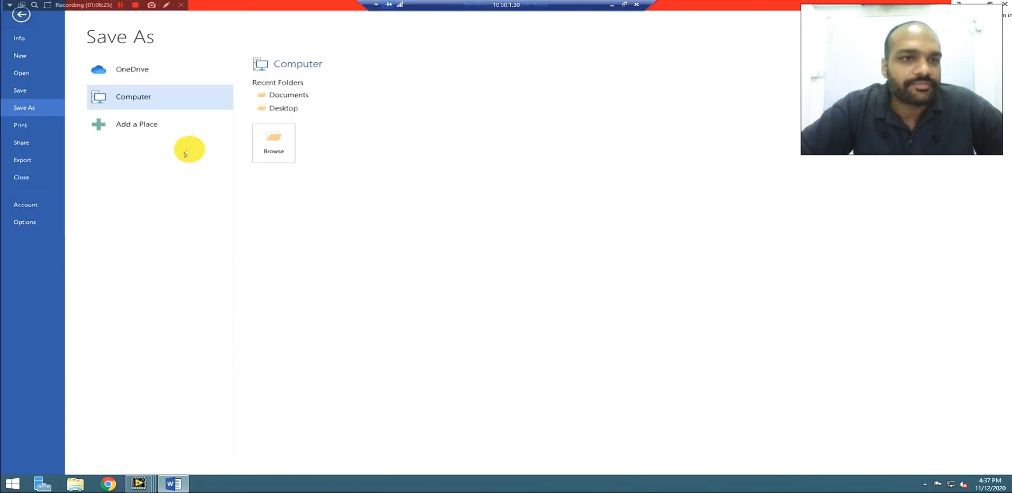
left_click(16, 16)
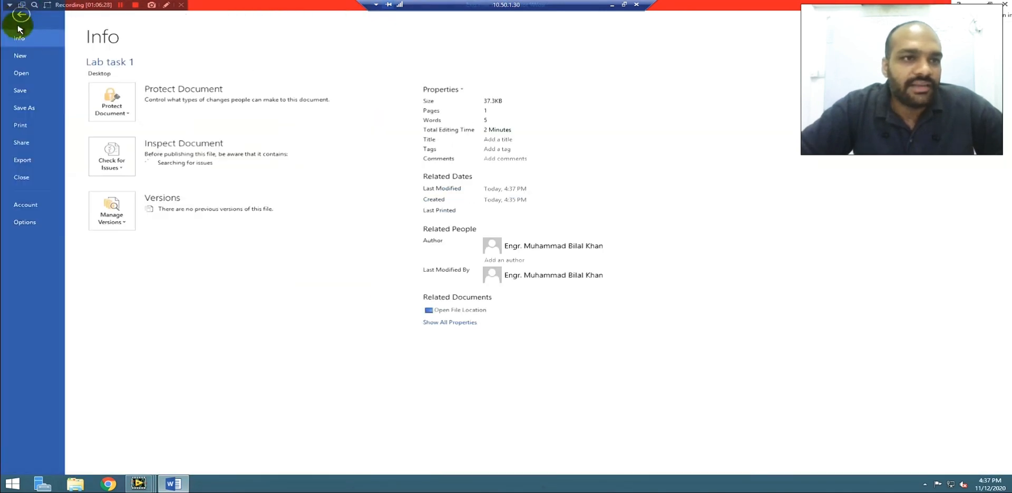
left_click(32, 123)
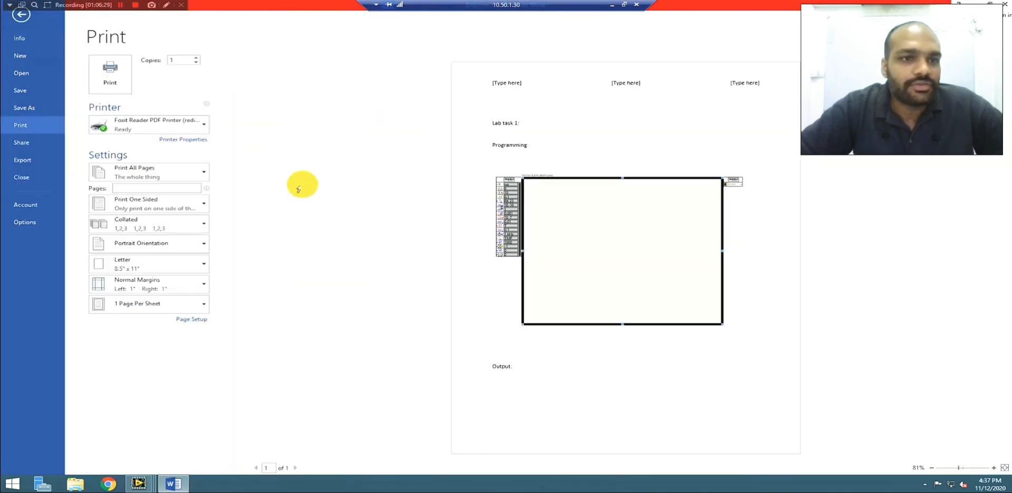
key("Escape")
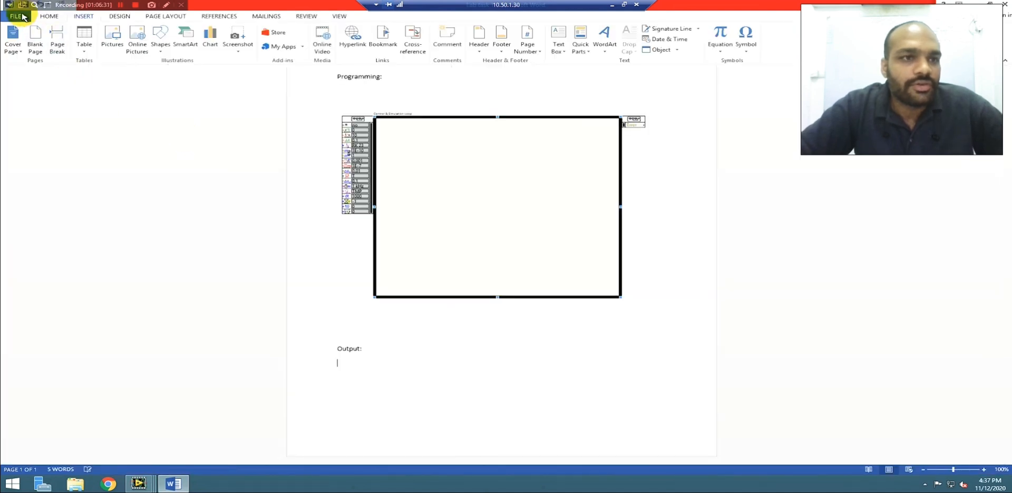
Save a PDF copy of the report to the Desktop under the name "Lab task 1"
left_click(16, 13)
left_click(41, 108)
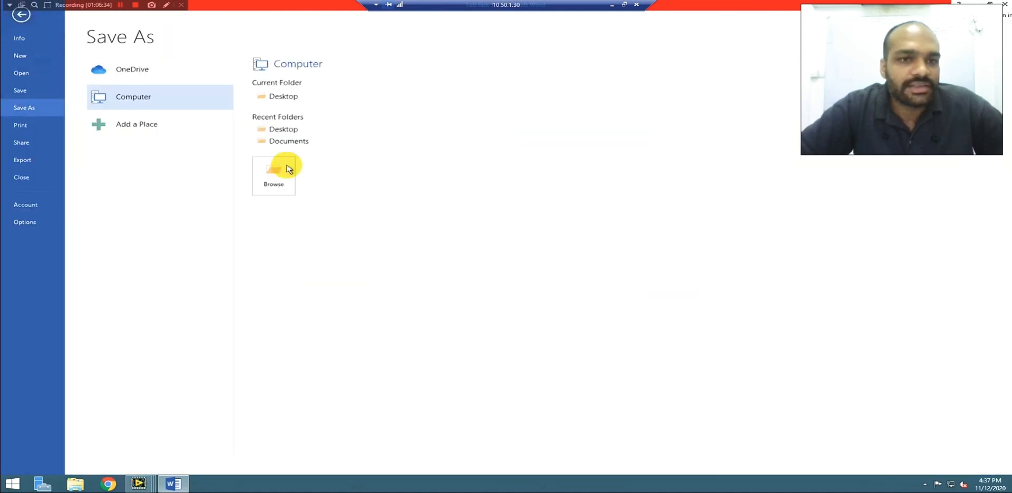
left_click(289, 132)
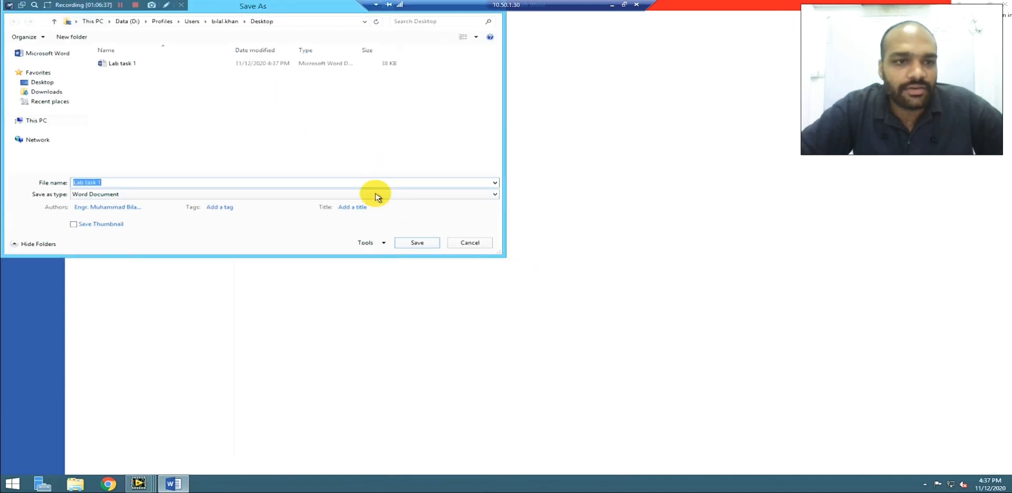
left_click(369, 196)
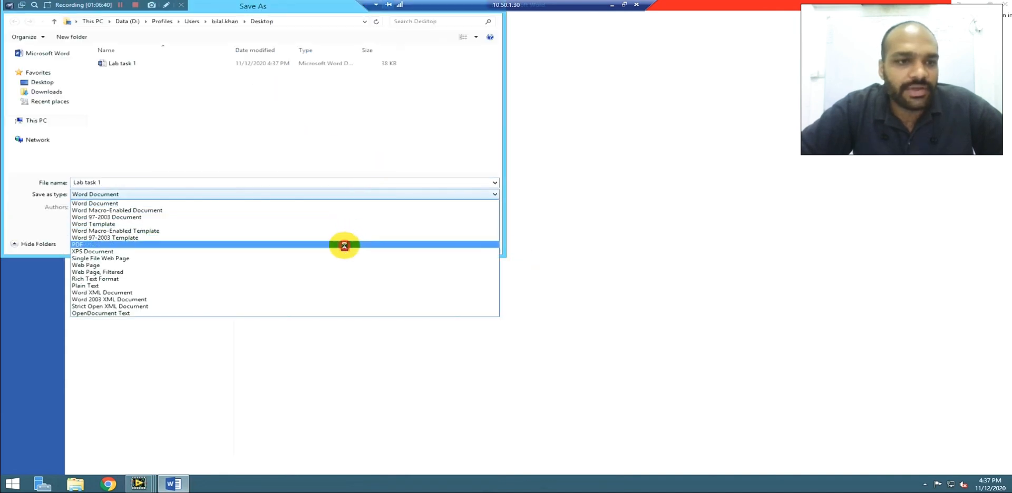
left_click(343, 243)
left_click(412, 266)
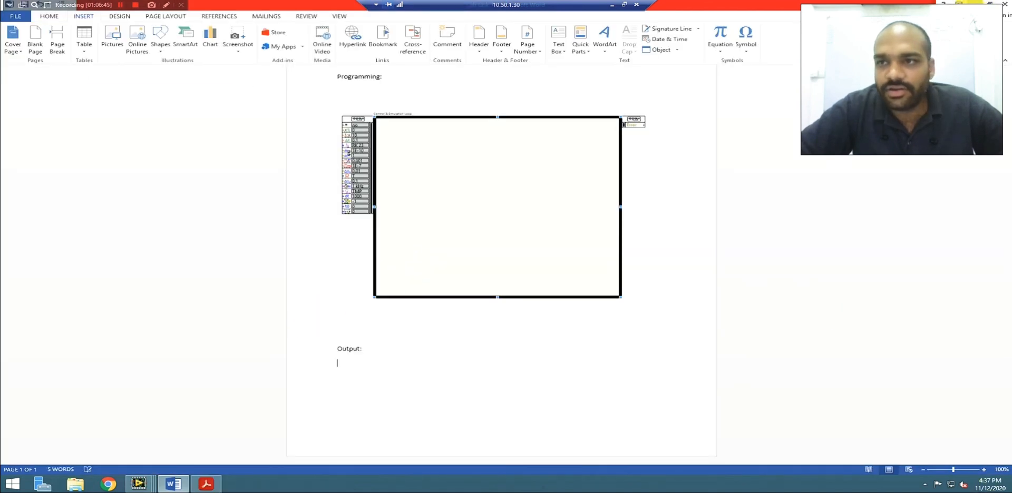
Minimise Word and the LabVIEW block diagram window
left_click(975, 2)
left_click(964, 3)
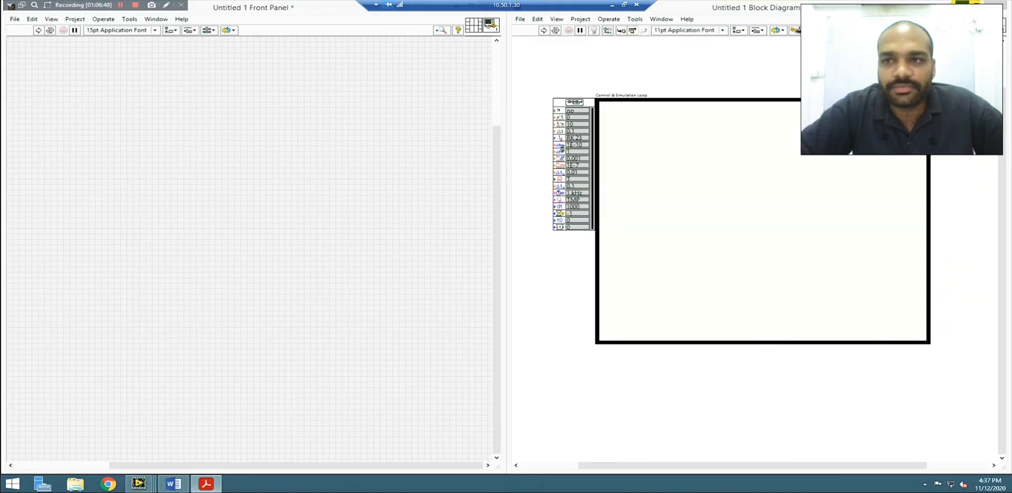
left_click(964, 3)
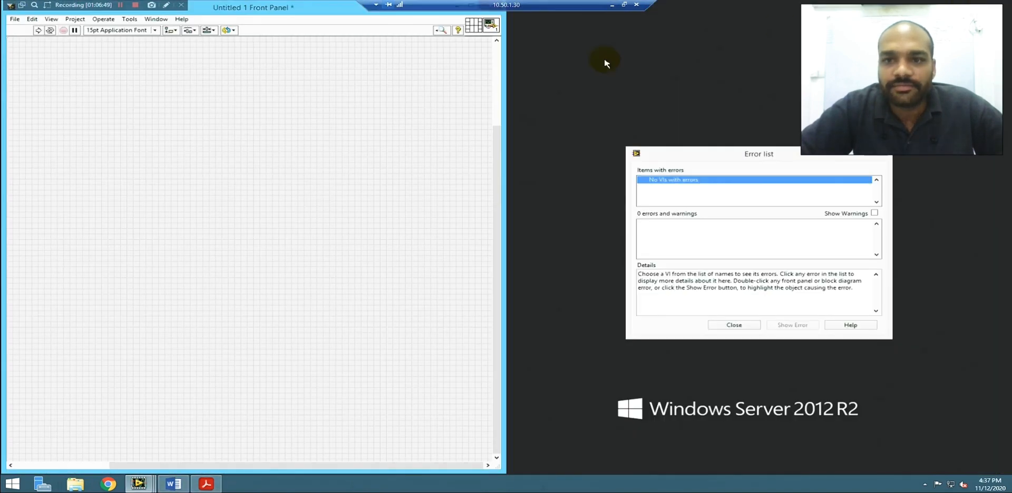
Close the LabVIEW Error list and move the front panel window away from the desktop icons
left_click(748, 330)
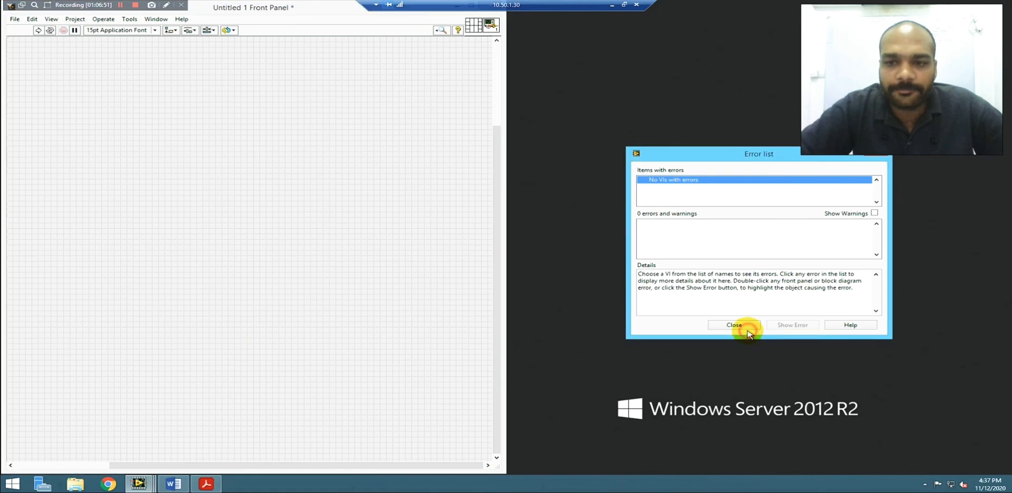
left_click(287, 4)
left_click_drag(289, 12, 400, 74)
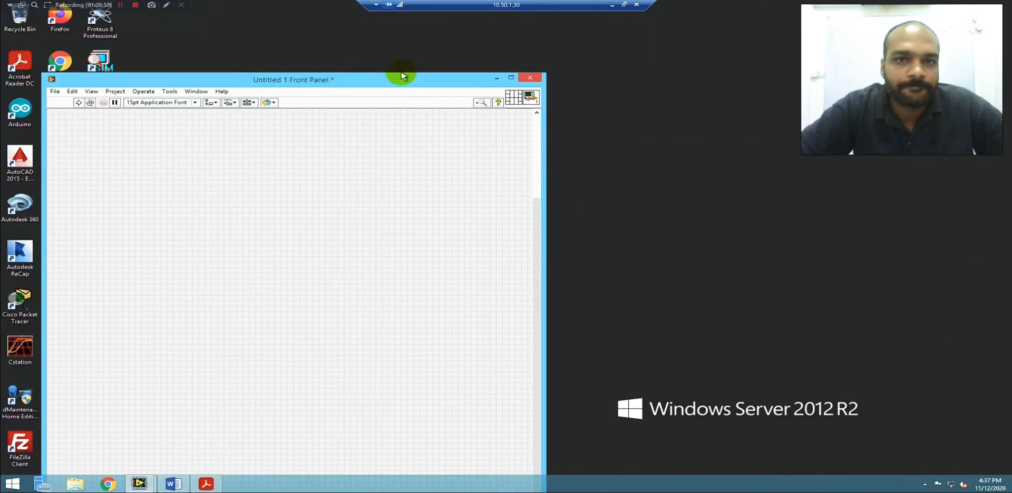
Minimise the LabVIEW front panel and close Acrobat Reader together with its welcome window
left_click(494, 79)
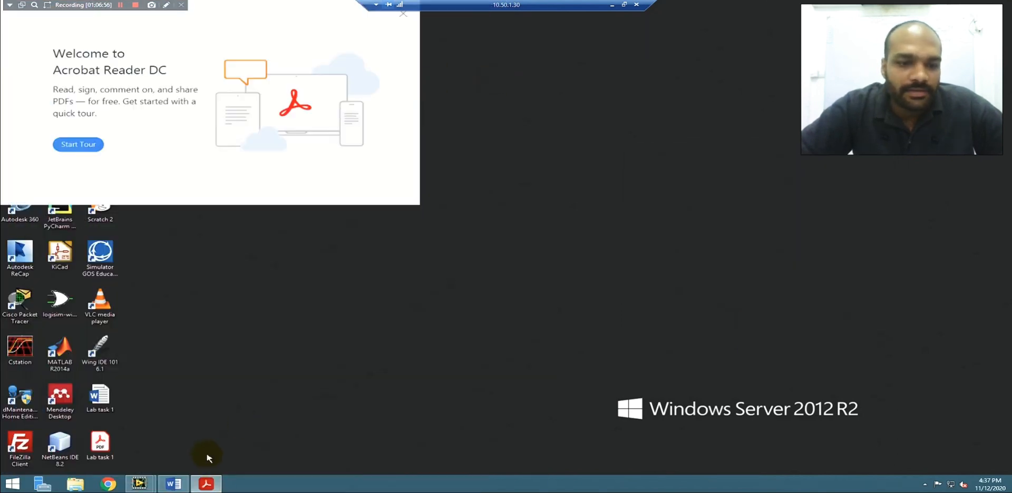
left_click(403, 15)
left_click(206, 482)
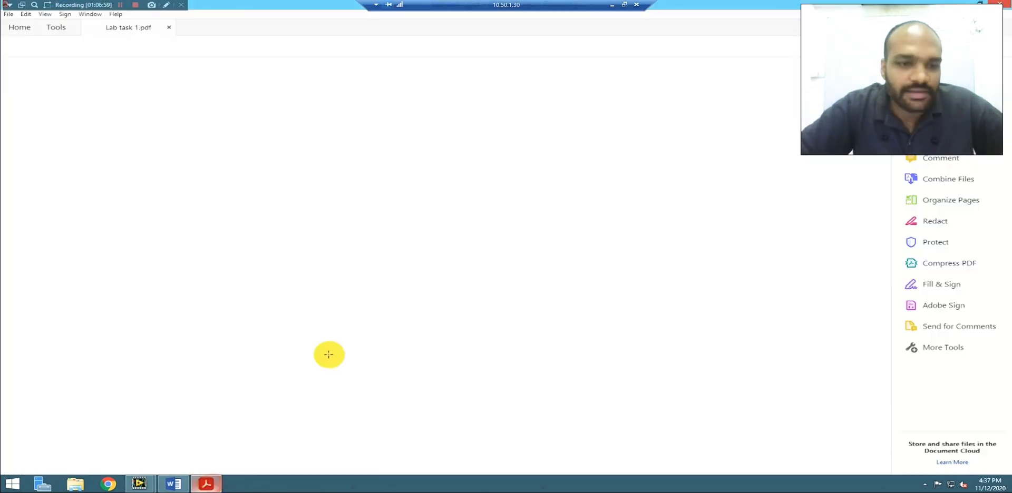
left_click(1004, 5)
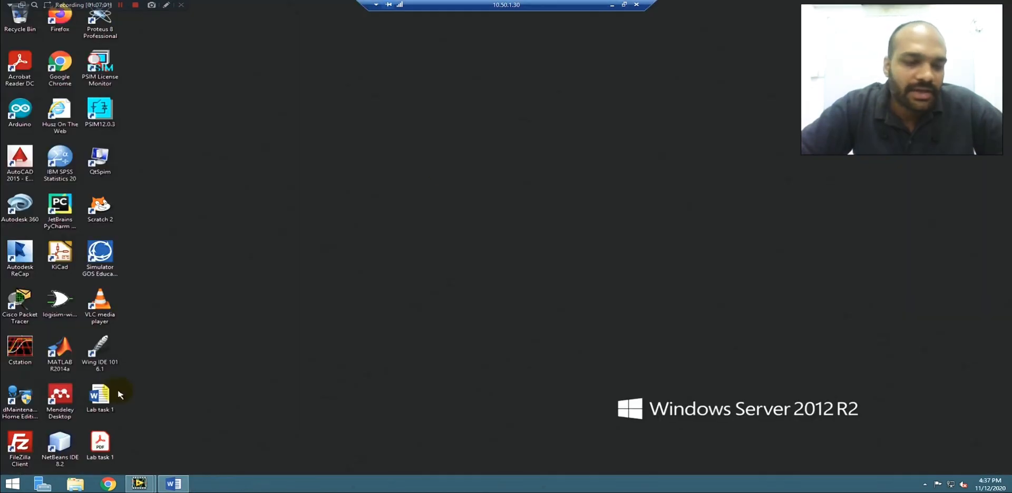
Open the "Lab task 1" PDF from the Desktop to check the exported report, and close it again
left_click(92, 454)
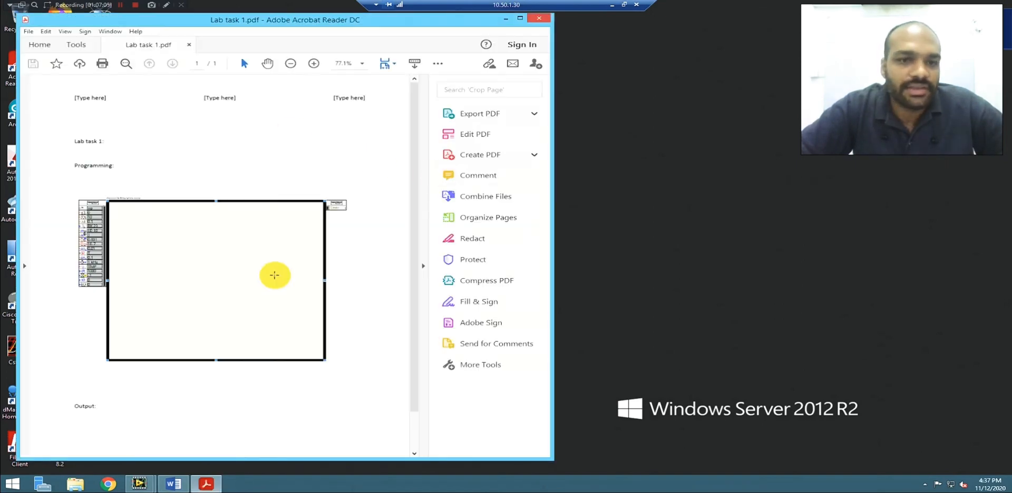
left_click_drag(415, 181, 436, 102)
left_click(538, 19)
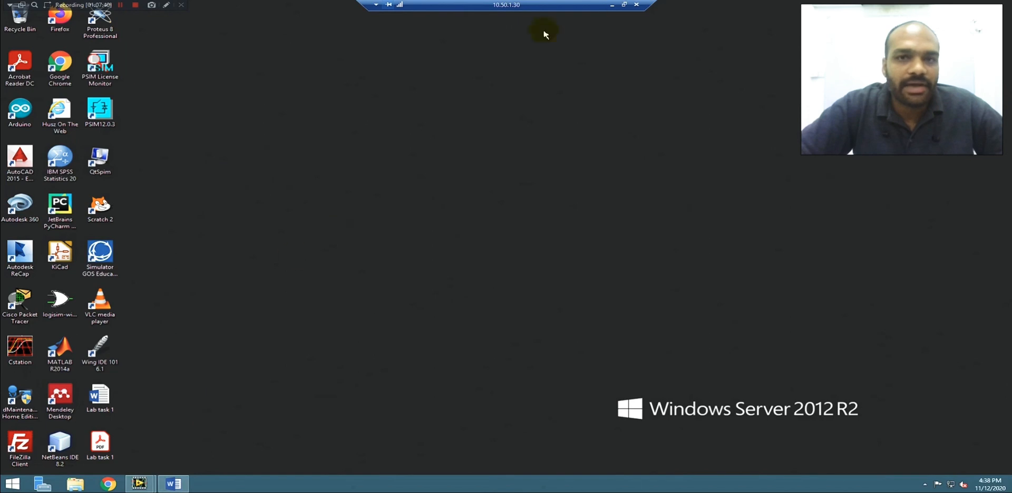
Minimise the remote session and close the local Word draft without saving, returning to the first page of the lab manual in the browser
left_click(612, 7)
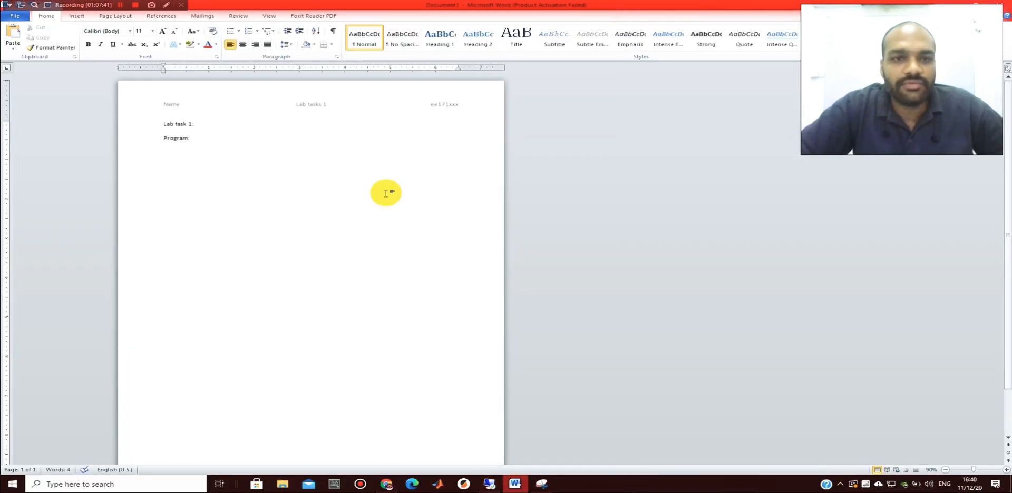
left_click(1005, 4)
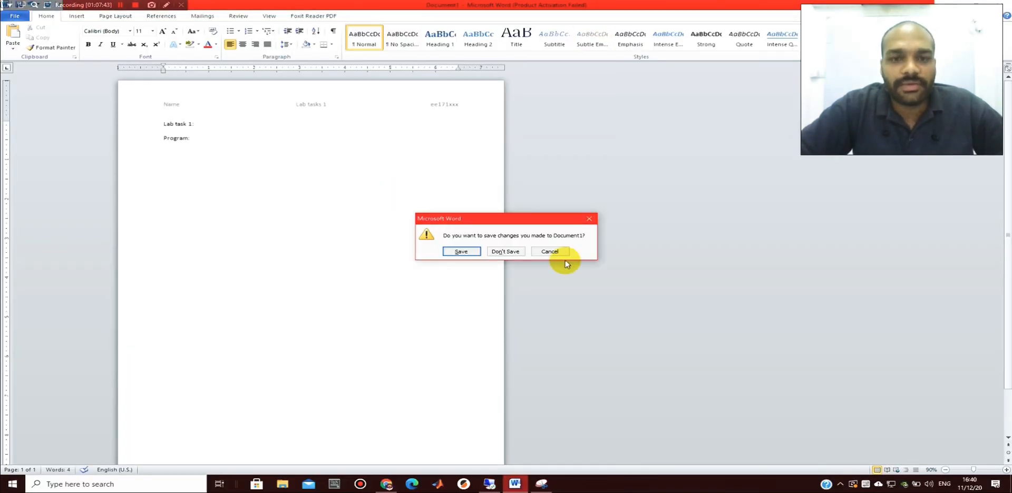
left_click(501, 251)
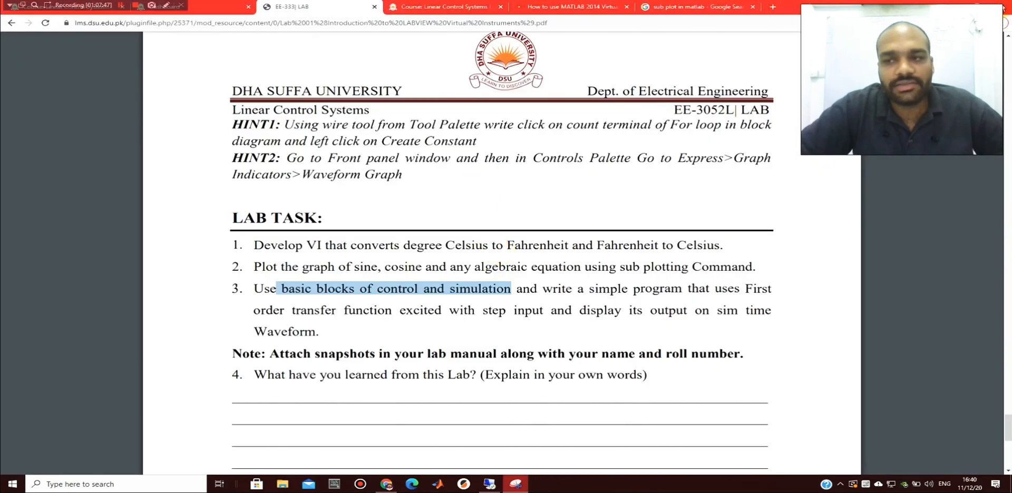
left_click_drag(1008, 426, 1008, 37)
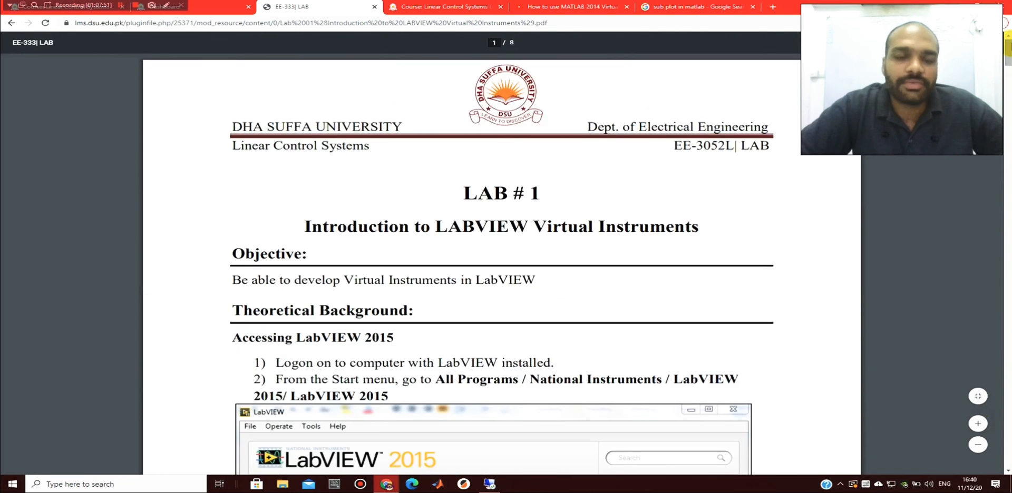